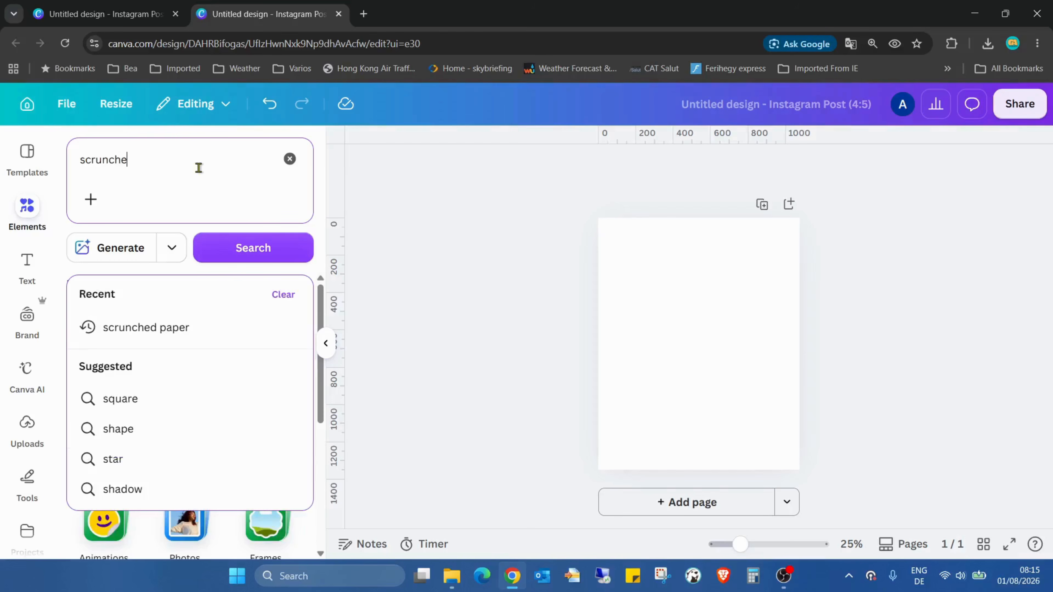
# Step: Search the elements library for scrunched paper
pyautogui.write('p')
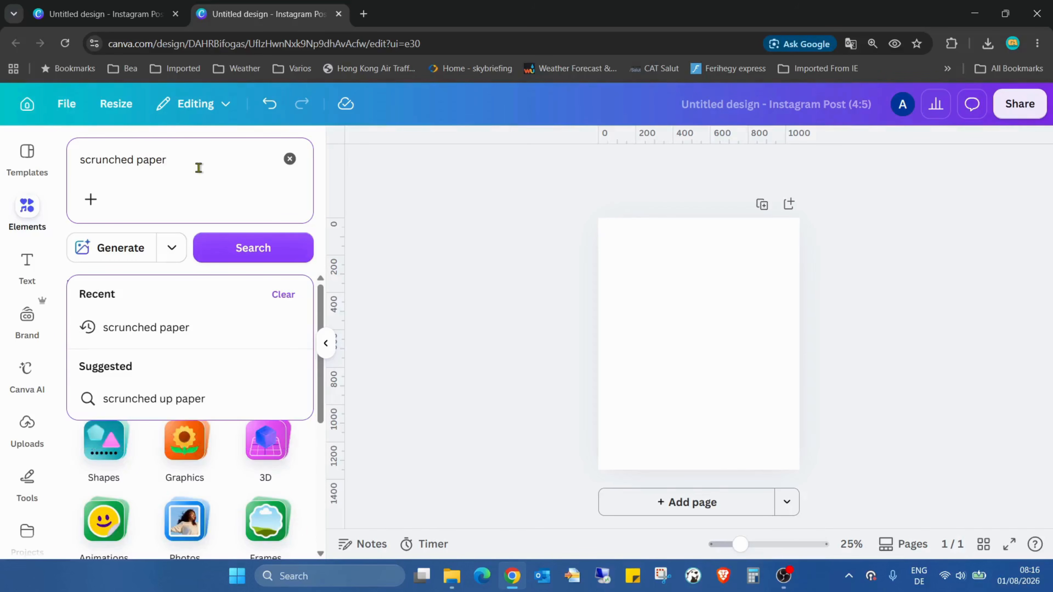
pyautogui.write('aper')
pyautogui.press('Return')
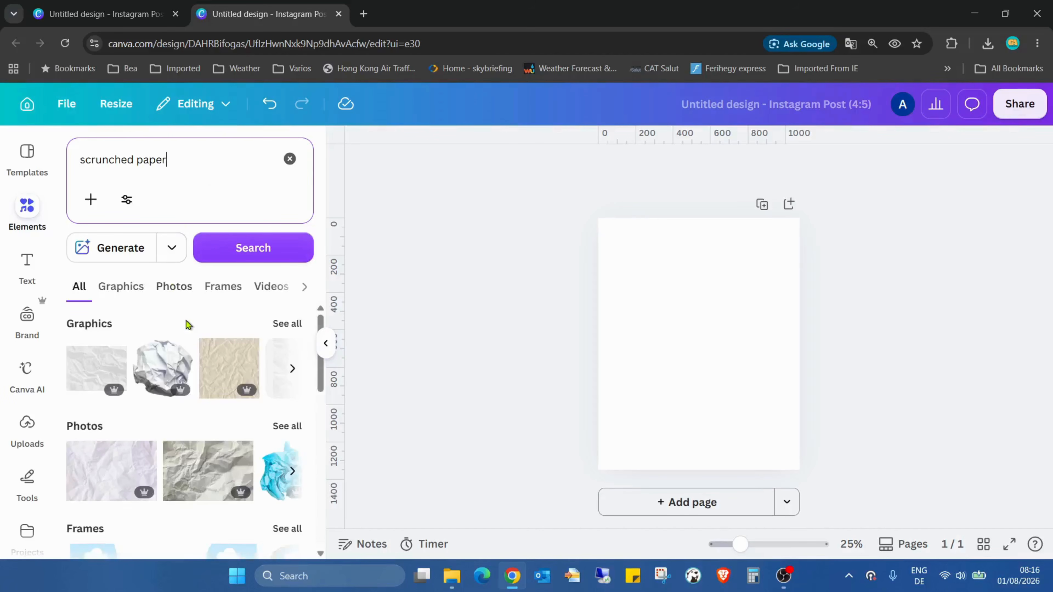
# Step: Add a white scrunched paper photo from the photo results to the page
pyautogui.click(181, 293)
pyautogui.scroll(-10, 224, 360)
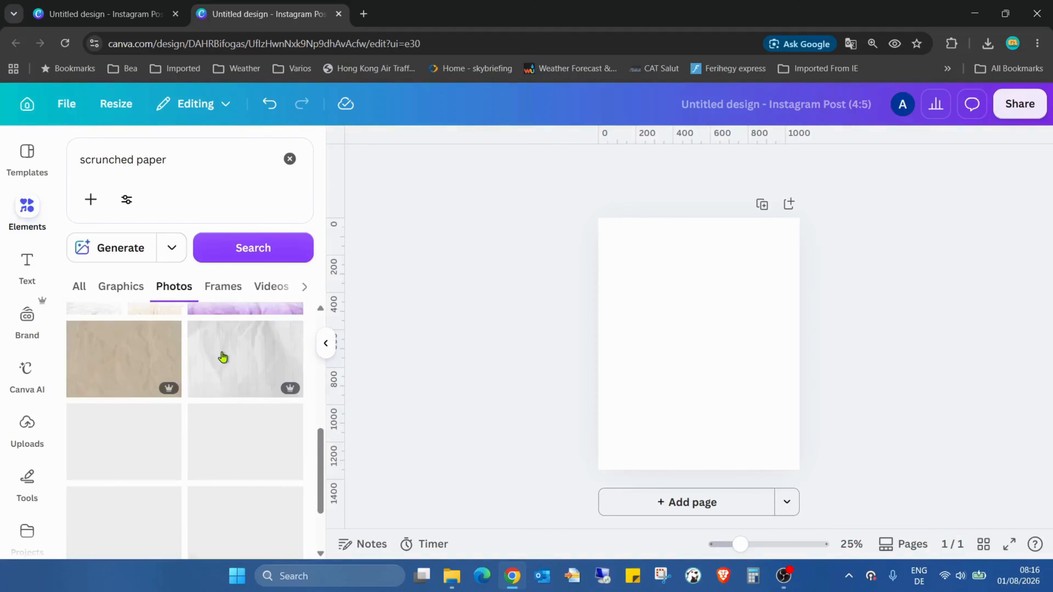
pyautogui.scroll(-2, 216, 402)
pyautogui.click(110, 435)
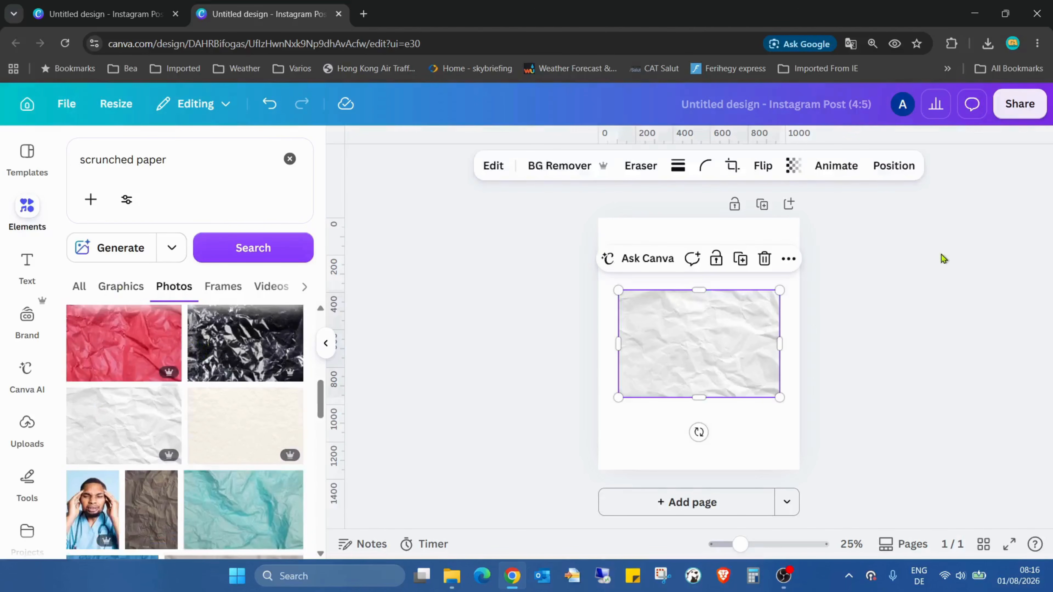
# Step: Move and enlarge the paper photo so it covers the whole page
pyautogui.moveTo(657, 336); pyautogui.dragTo(625, 258)
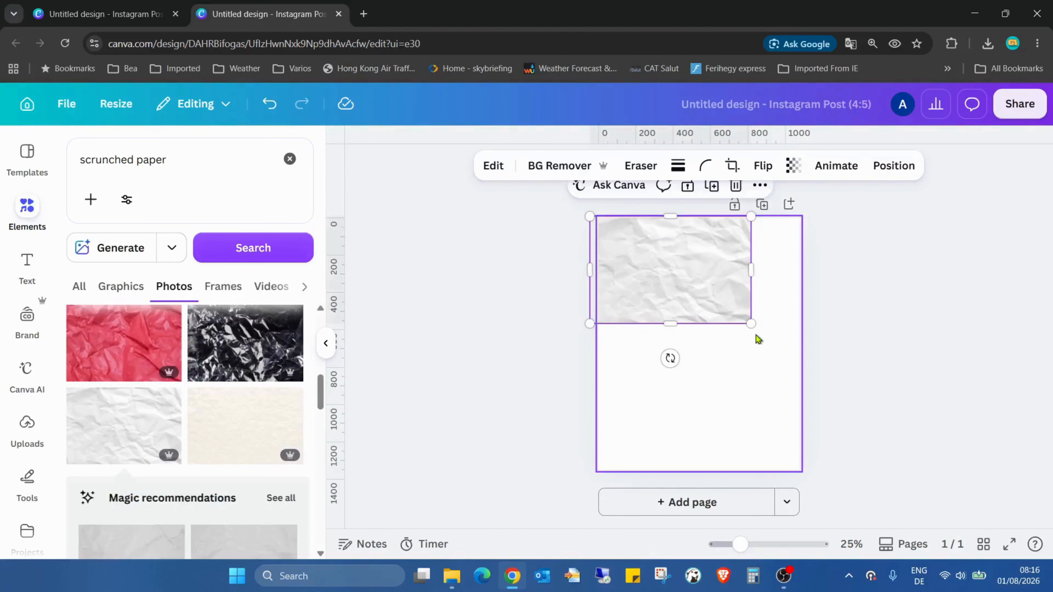
pyautogui.moveTo(752, 324); pyautogui.dragTo(973, 468)
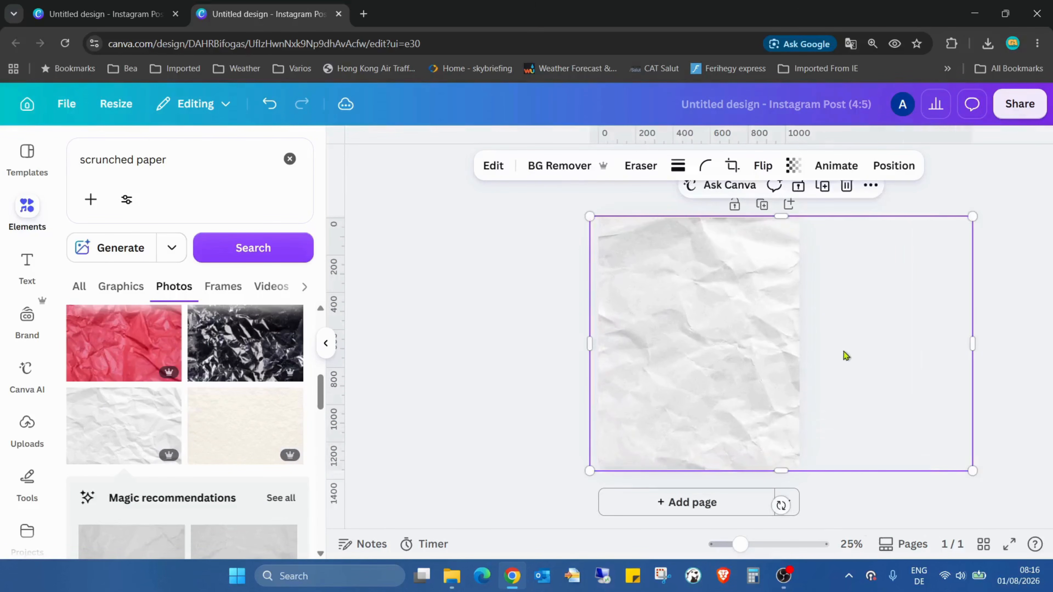
pyautogui.click(289, 158)
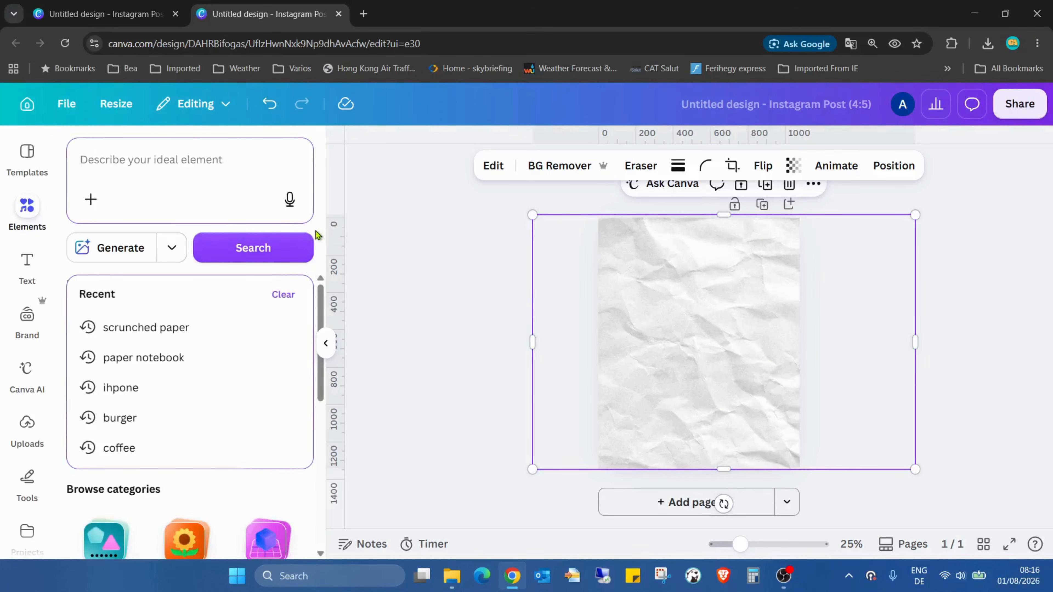
pyautogui.click(278, 518)
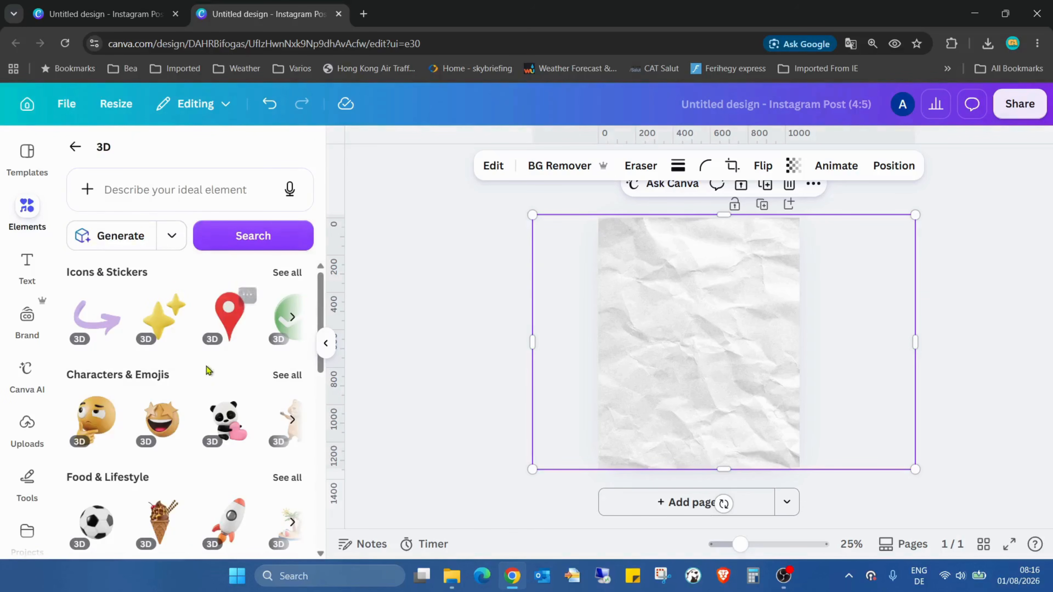
pyautogui.click(74, 145)
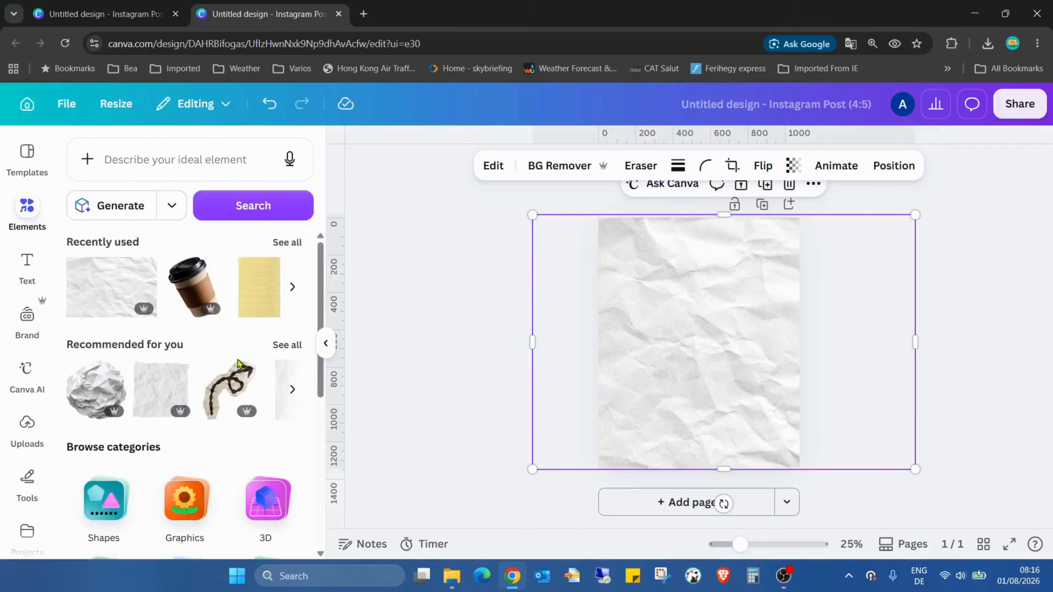
# Step: Add the recently used coffee cup image and resize it over the centre of the paper
pyautogui.click(96, 286)
pyautogui.moveTo(781, 246); pyautogui.dragTo(788, 239)
pyautogui.moveTo(759, 283); pyautogui.dragTo(752, 286)
pyautogui.moveTo(772, 251); pyautogui.dragTo(753, 312)
pyautogui.click(797, 286)
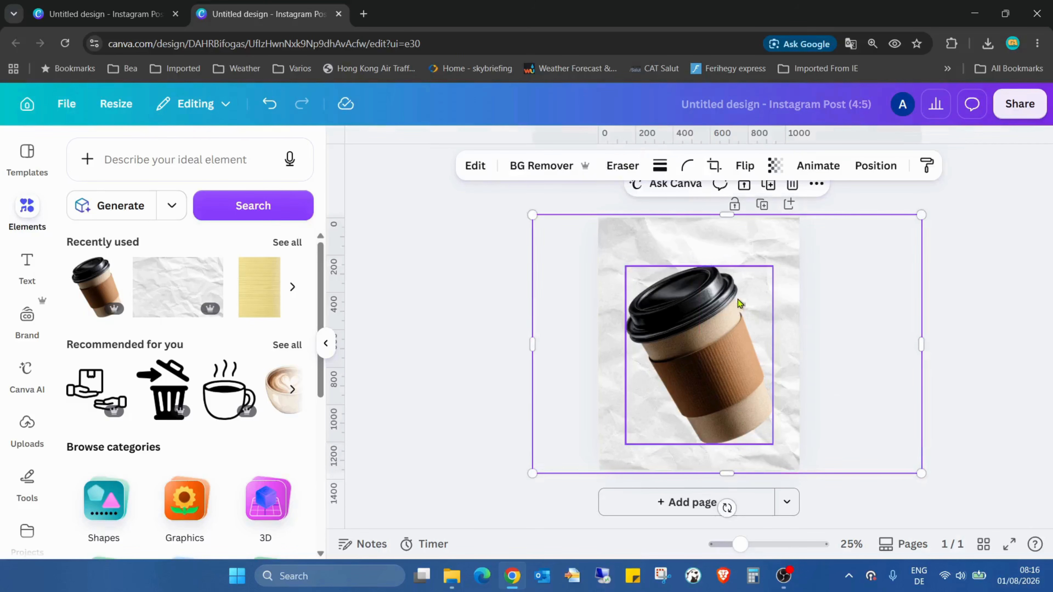
# Step: Download the design as a high-quality PNG
pyautogui.press('Escape')
pyautogui.click(720, 320)
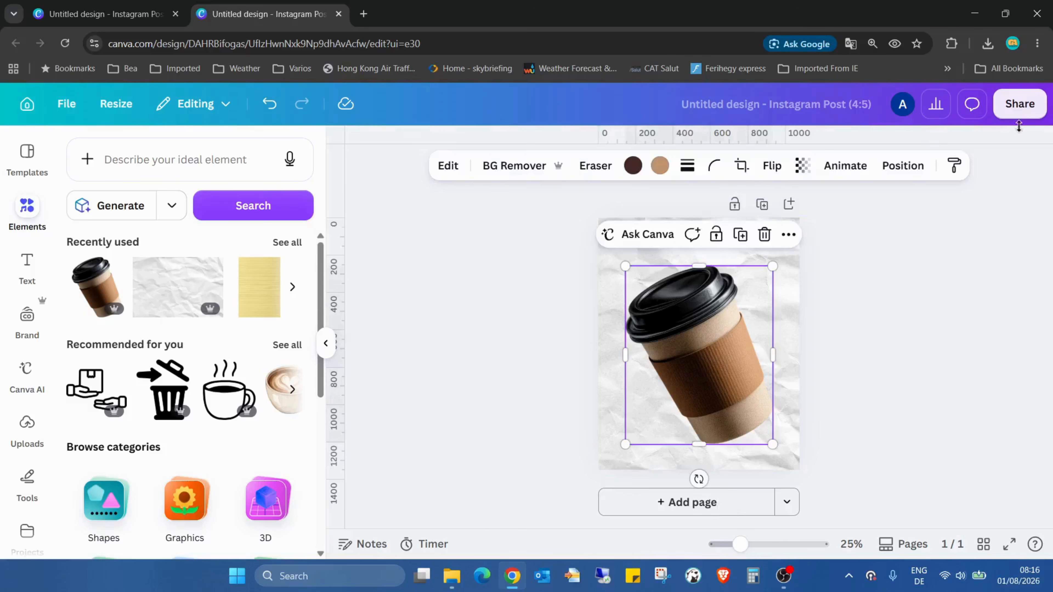
pyautogui.click(1020, 106)
pyautogui.click(778, 453)
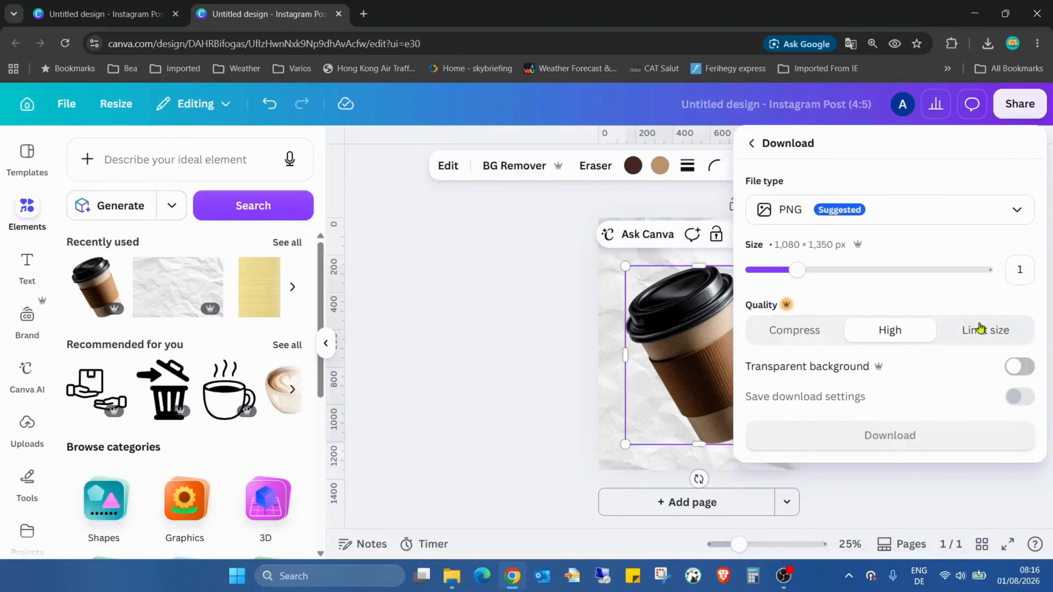
pyautogui.click(931, 440)
# Step: Add a second page and place the downloaded PNG on it, scaled to fill the page
pyautogui.click(668, 503)
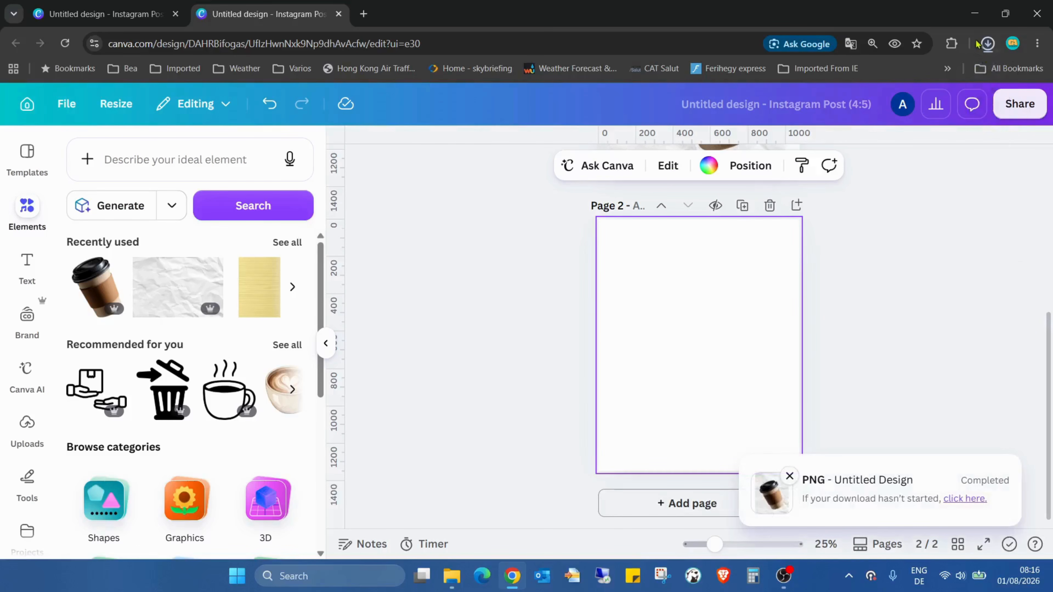
pyautogui.moveTo(863, 96); pyautogui.dragTo(653, 327)
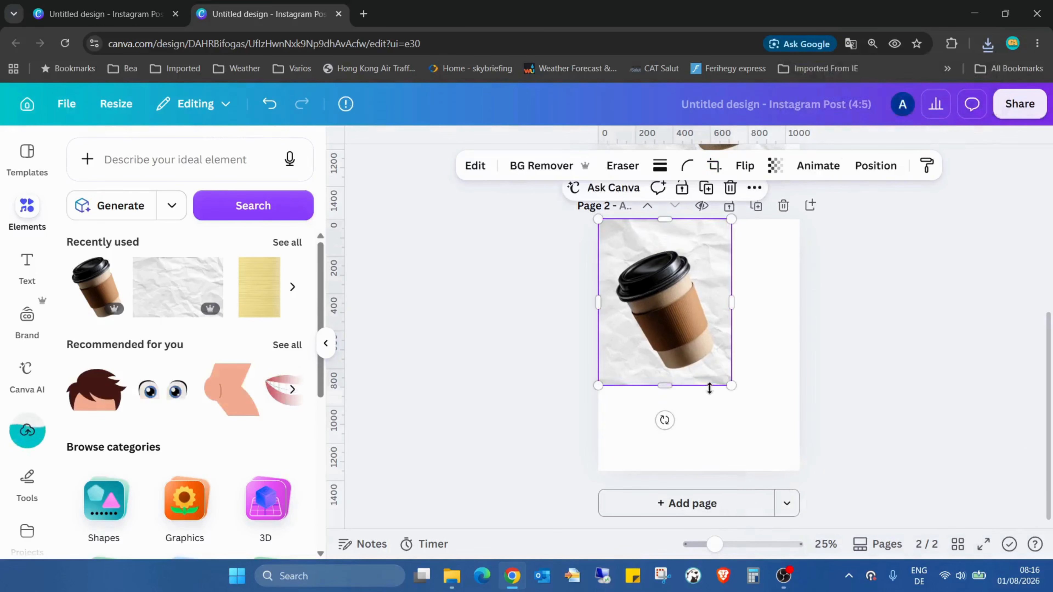
pyautogui.moveTo(731, 385); pyautogui.dragTo(800, 472)
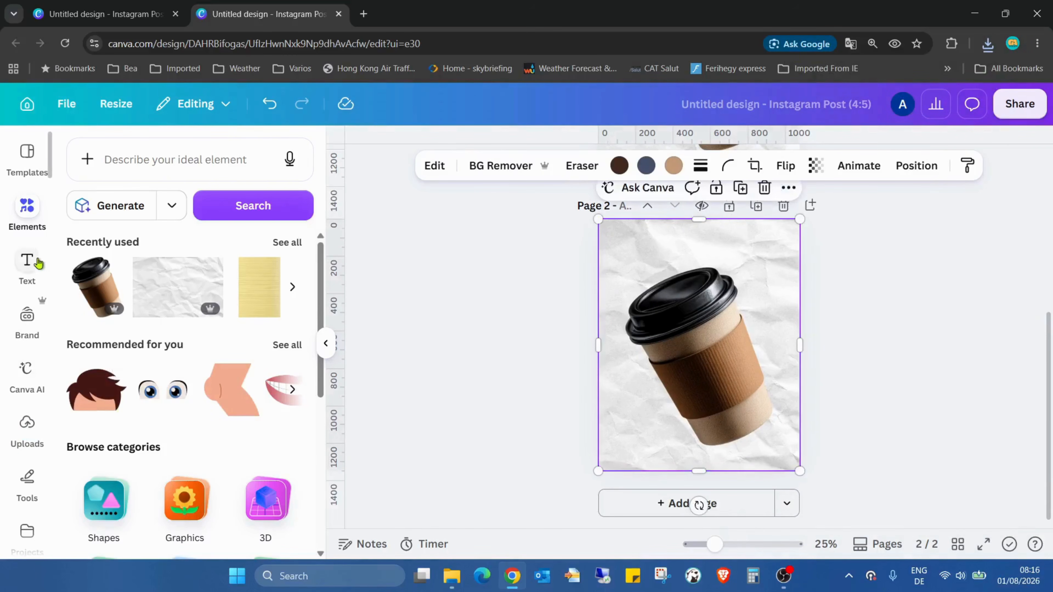
# Step: Open the Choppy Crop app and start a polygonal crop on the page 2 image
pyautogui.scroll(-5, 27, 266)
pyautogui.click(27, 244)
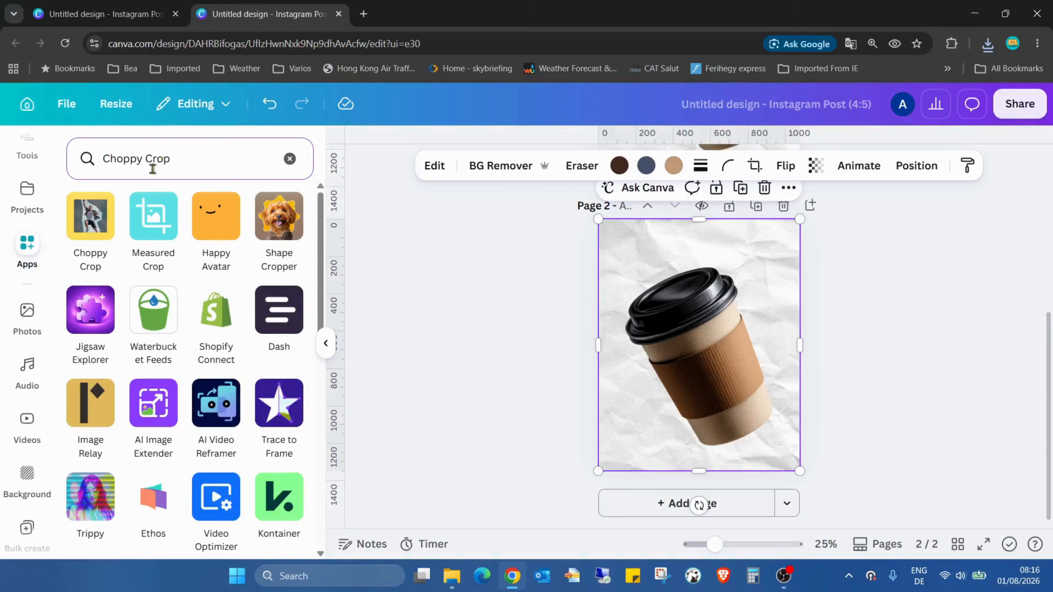
pyautogui.click(88, 231)
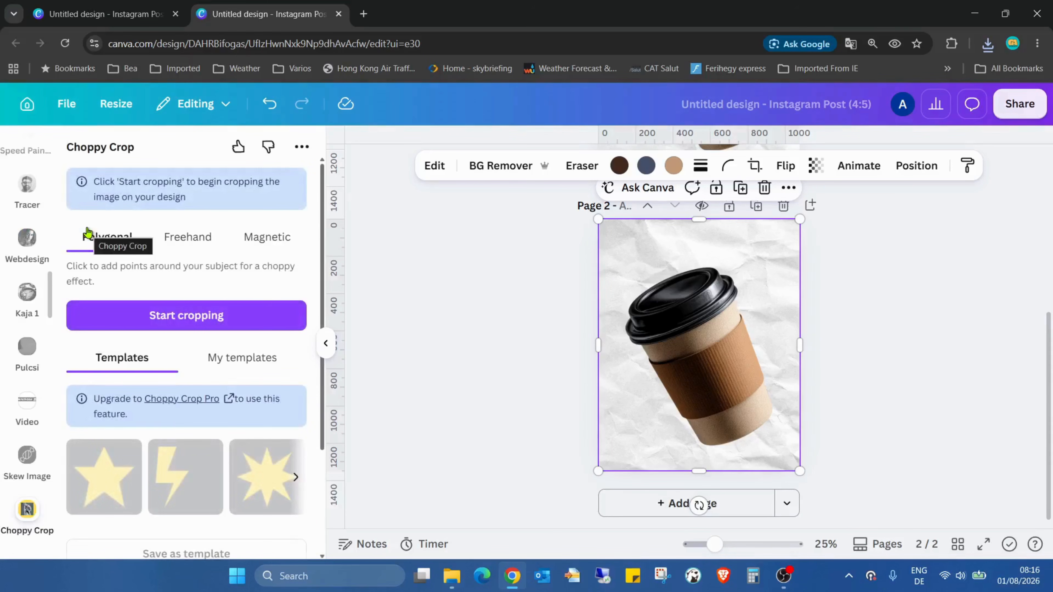
pyautogui.click(661, 288)
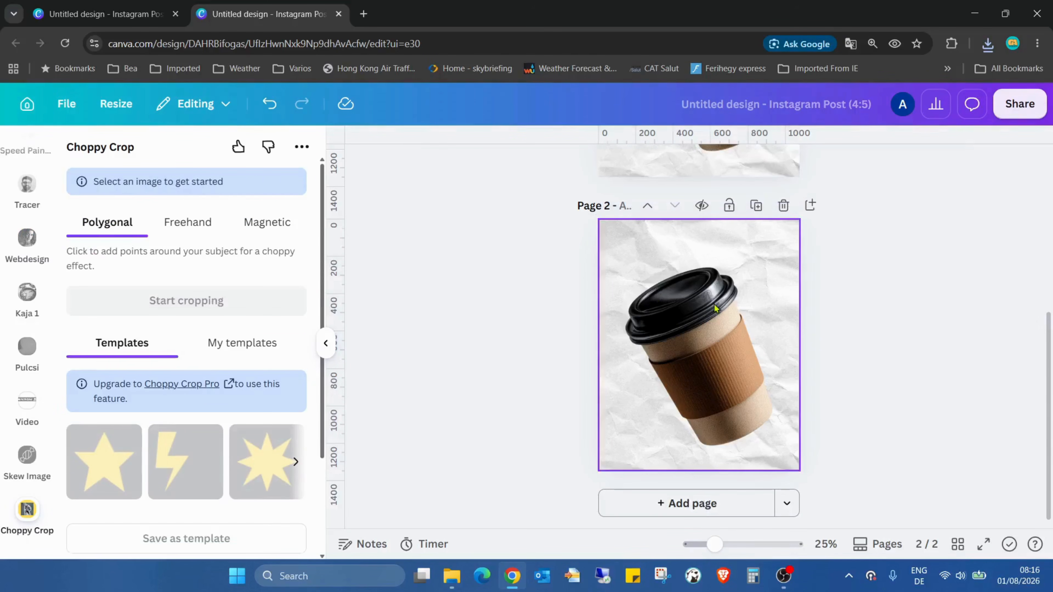
pyautogui.click(691, 307)
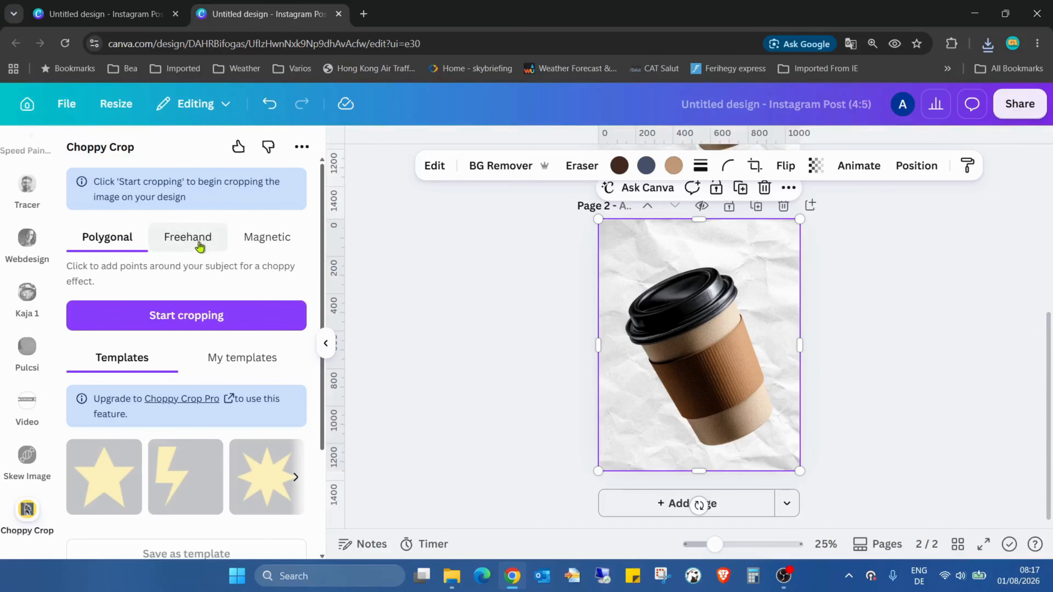
pyautogui.click(200, 329)
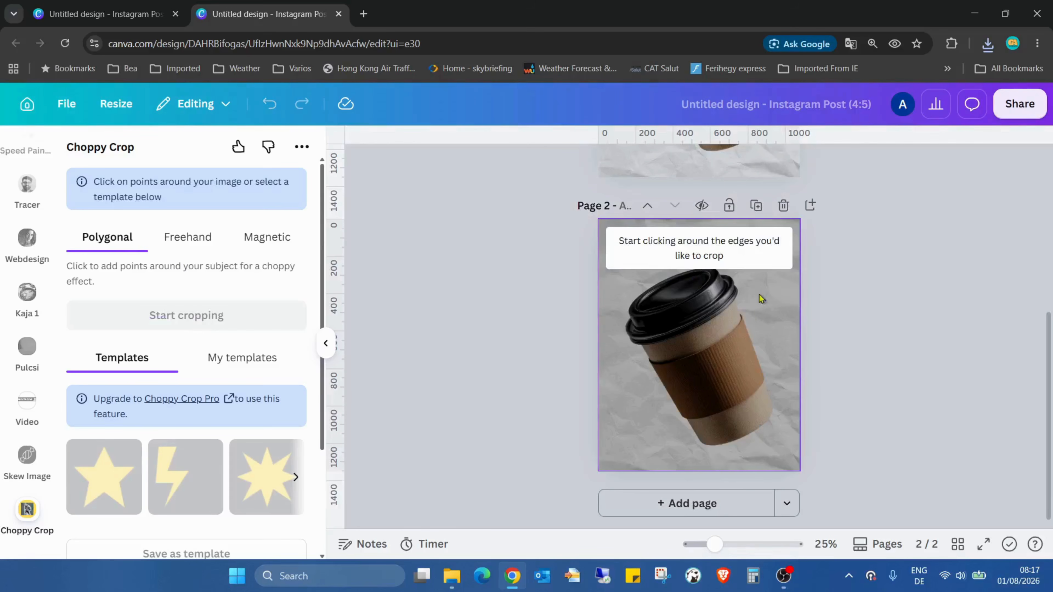
# Step: Place crop points around the coffee cup and apply the choppy crop
pyautogui.click(744, 299)
pyautogui.click(752, 320)
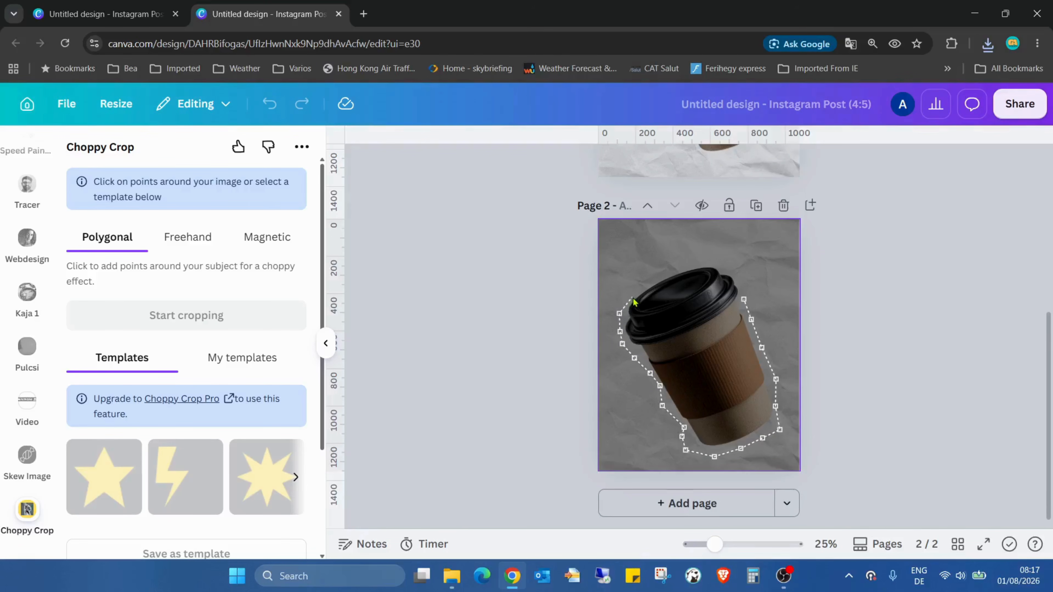
pyautogui.click(666, 264)
pyautogui.click(683, 261)
pyautogui.click(703, 253)
pyautogui.click(719, 260)
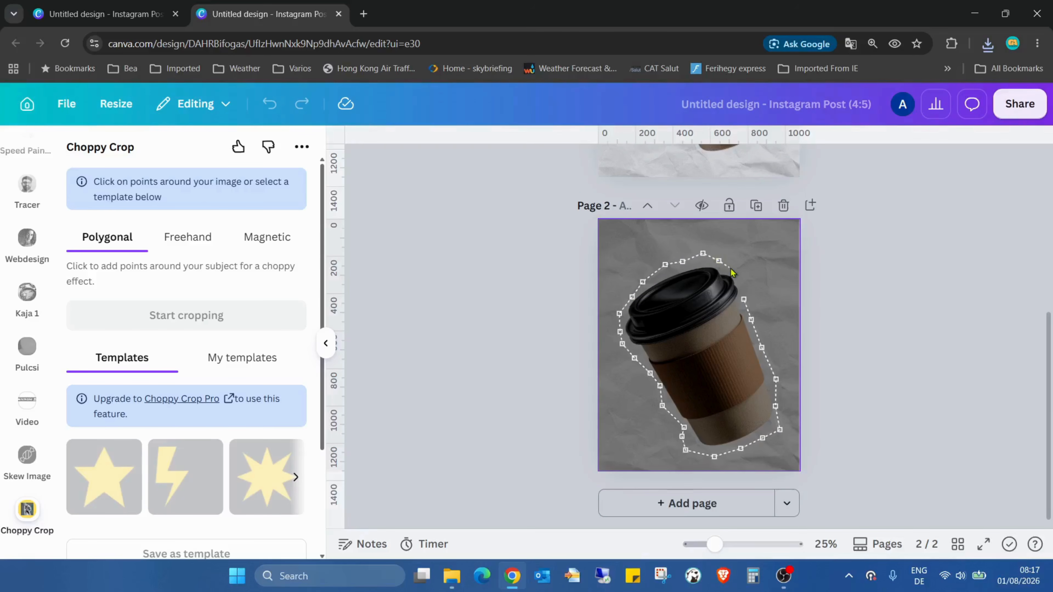
pyautogui.click(741, 277)
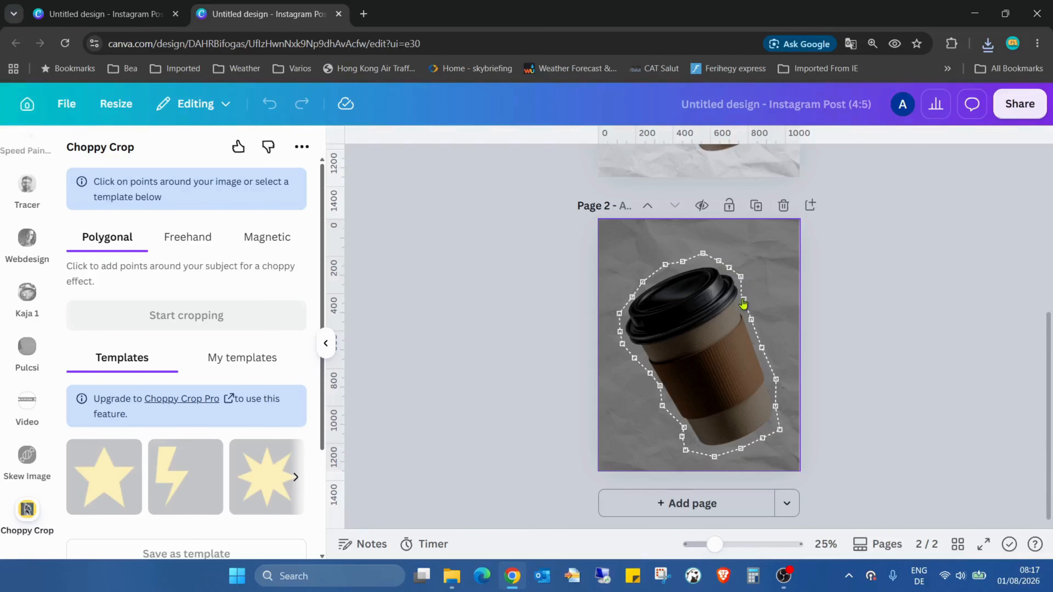
pyautogui.click(745, 300)
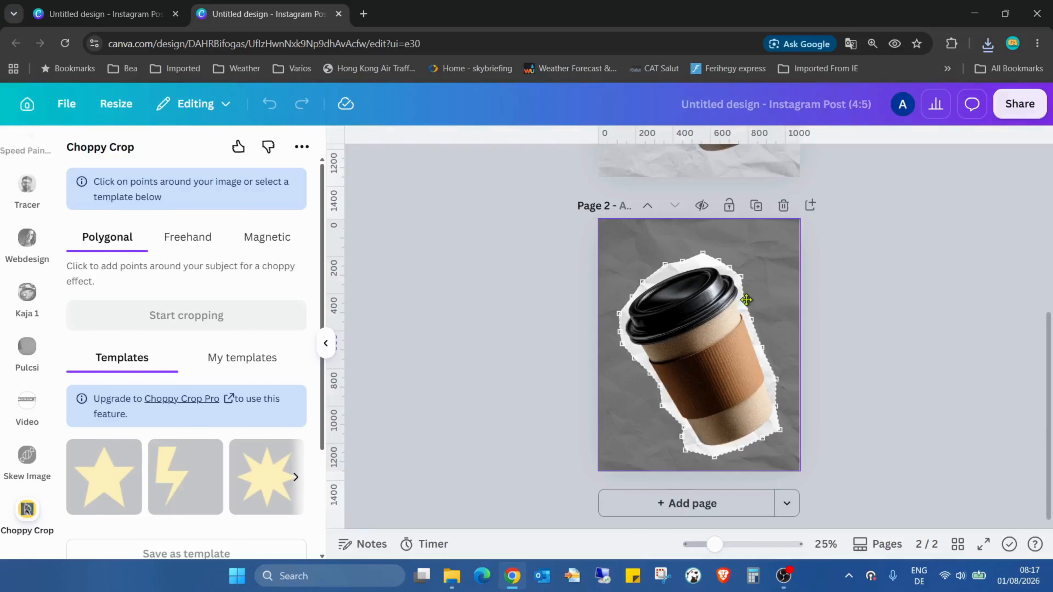
pyautogui.scroll(-3, 263, 242)
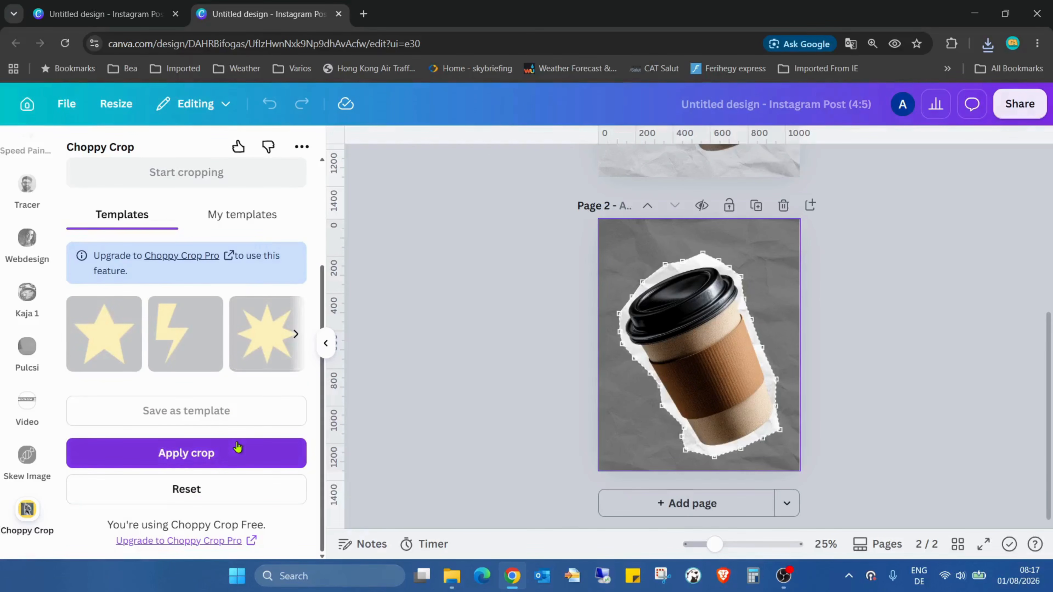
pyautogui.click(237, 452)
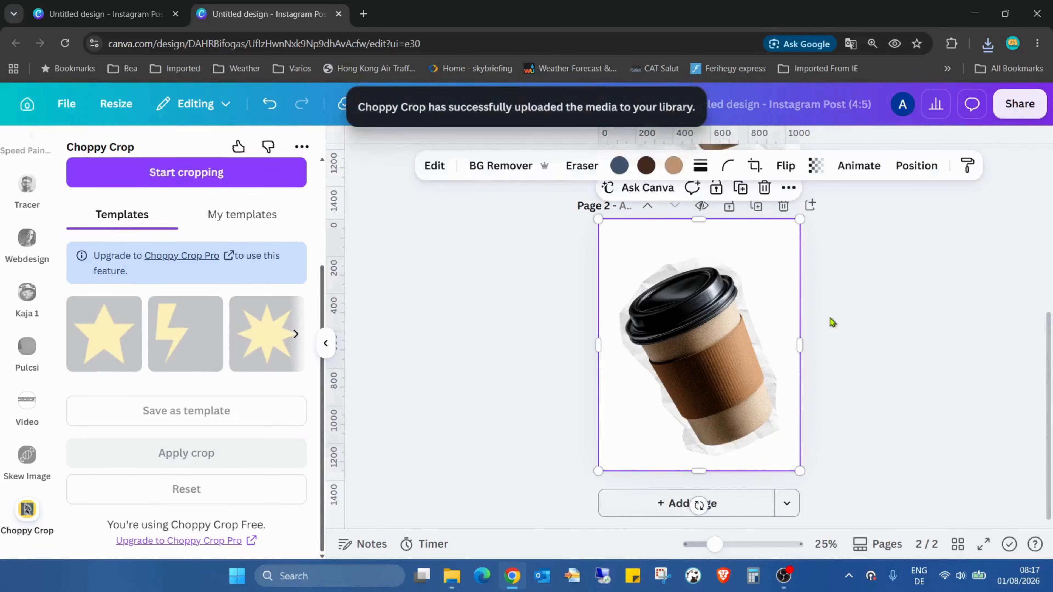
# Step: Apply a Drop shadow to the cropped cup image
pyautogui.click(435, 166)
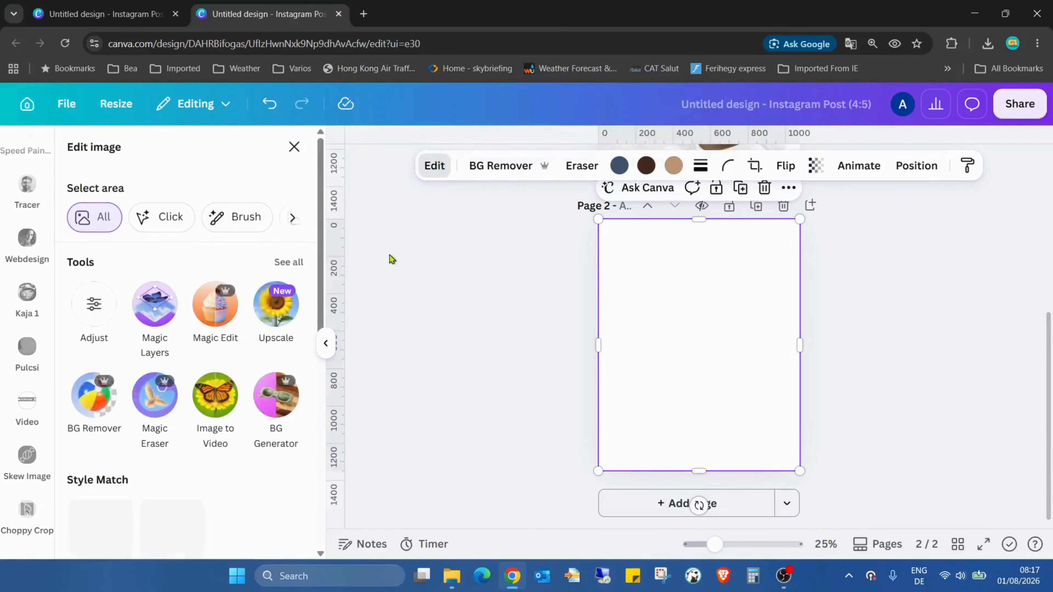
pyautogui.scroll(-5, 265, 258)
pyautogui.scroll(-2, 266, 257)
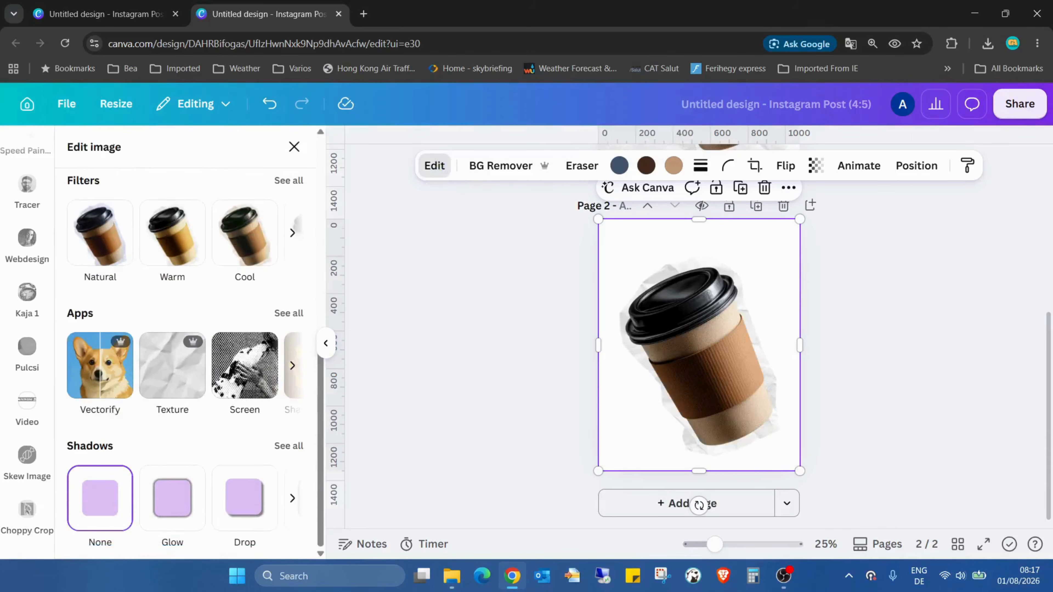
pyautogui.click(240, 508)
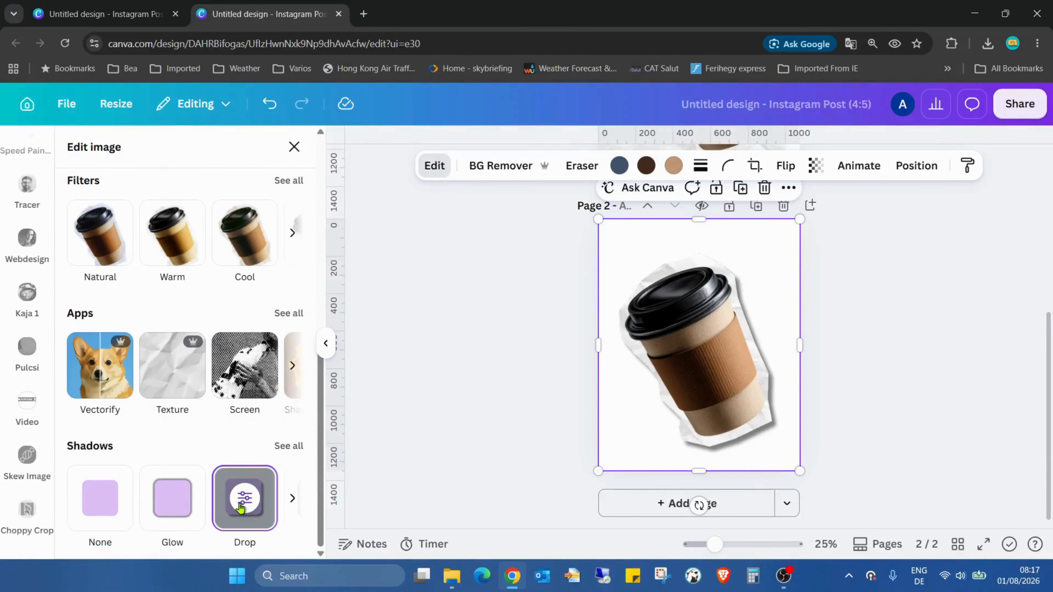
# Step: Set the drop shadow's distance to 74, angle to 66 and blur amount to 40
pyautogui.click(245, 500)
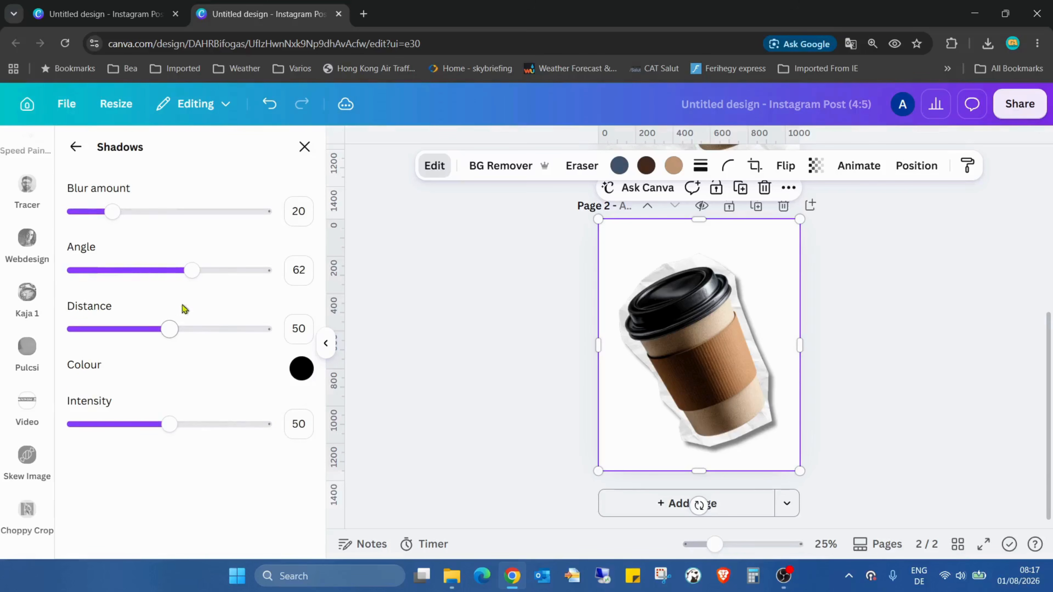
pyautogui.moveTo(171, 330); pyautogui.dragTo(215, 336)
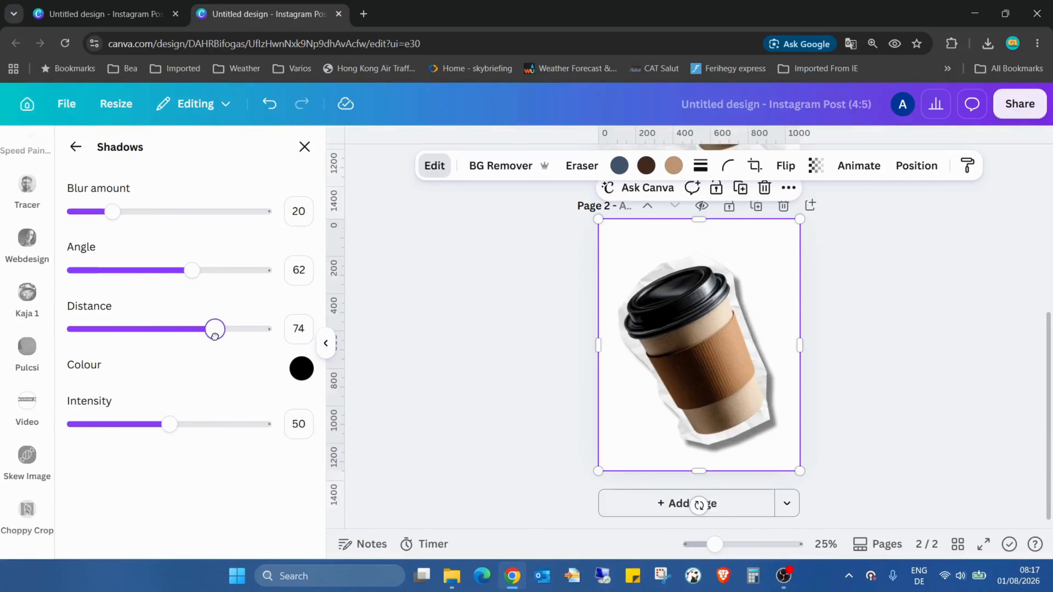
pyautogui.moveTo(192, 268); pyautogui.dragTo(200, 276)
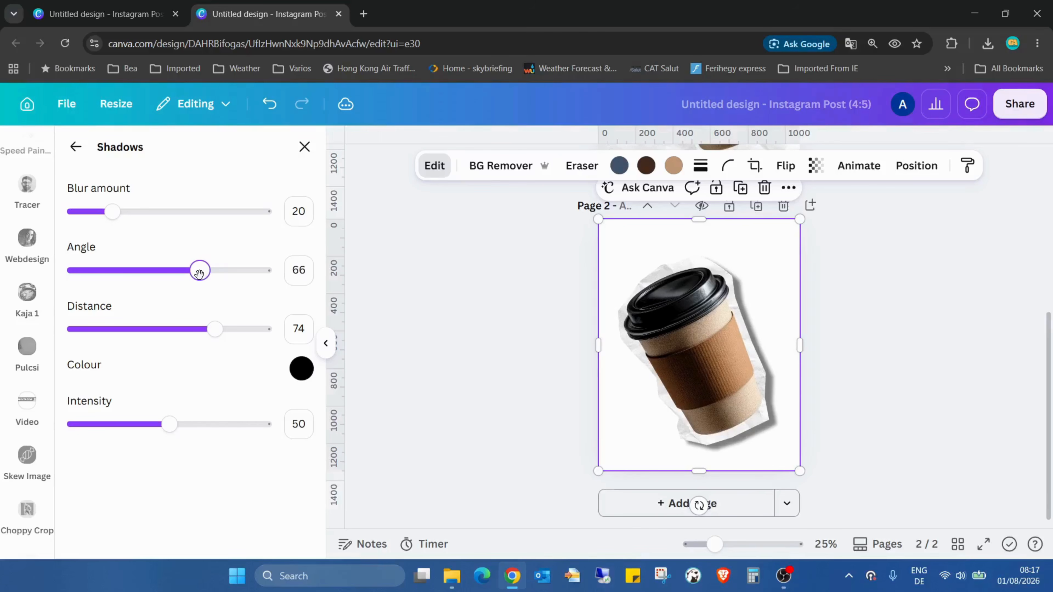
pyautogui.moveTo(117, 211); pyautogui.dragTo(150, 218)
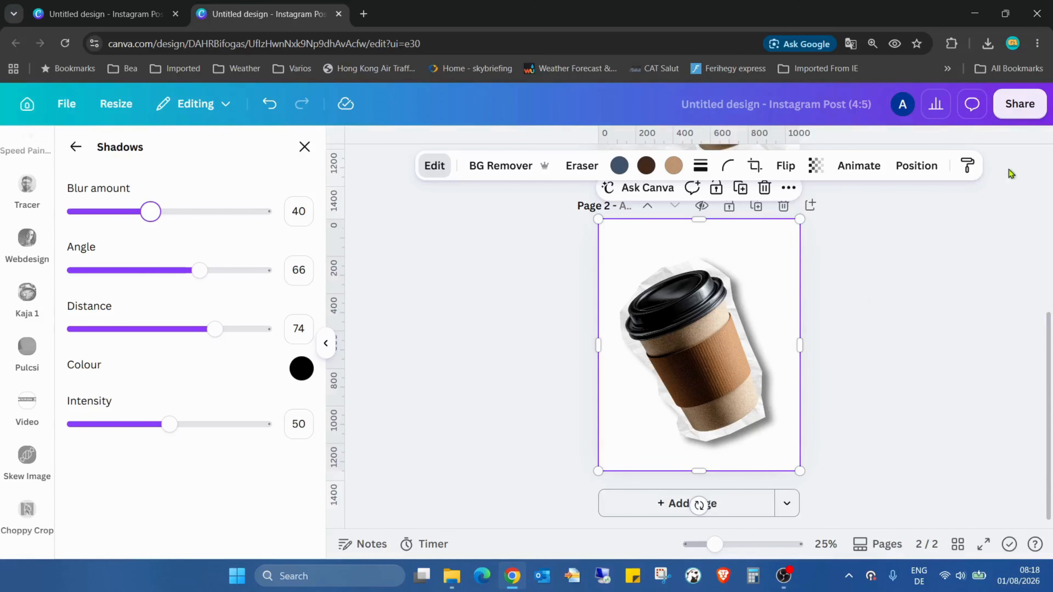
# Step: Download page 2 as a PNG with a transparent background
pyautogui.click(1020, 104)
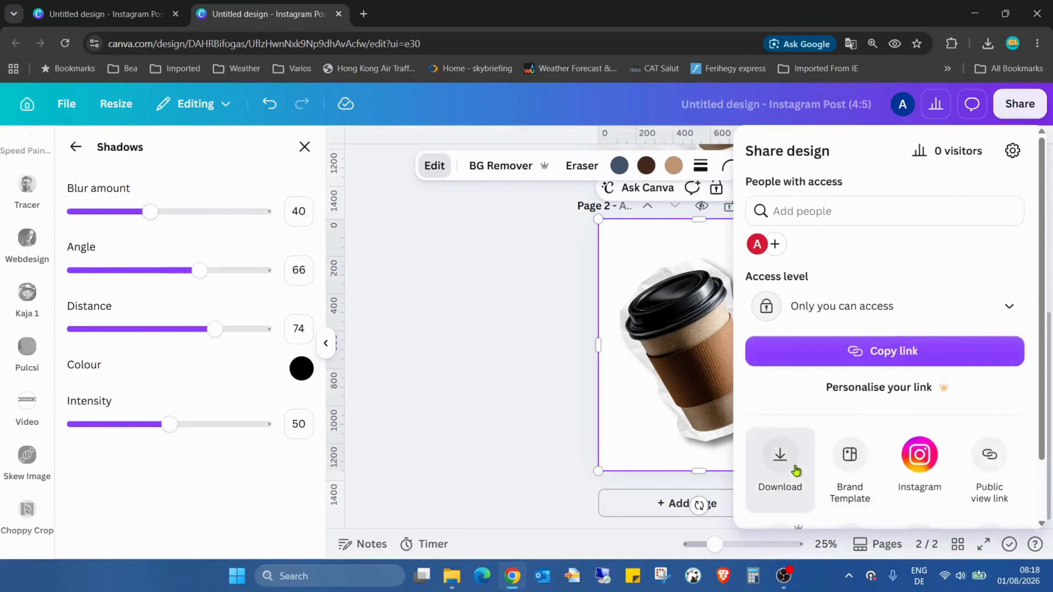
pyautogui.click(780, 461)
pyautogui.click(898, 457)
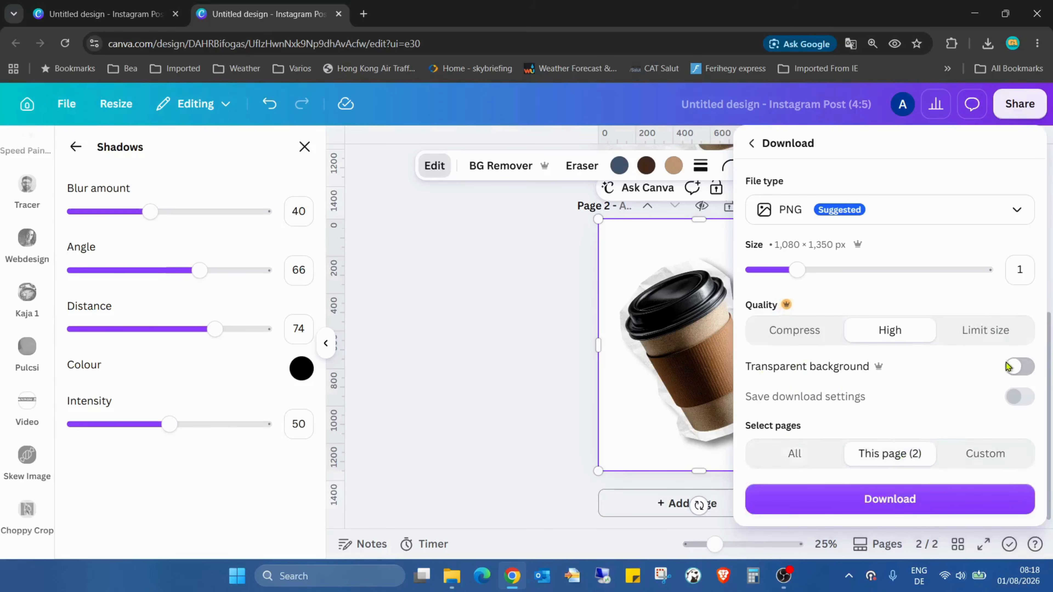
pyautogui.click(1020, 366)
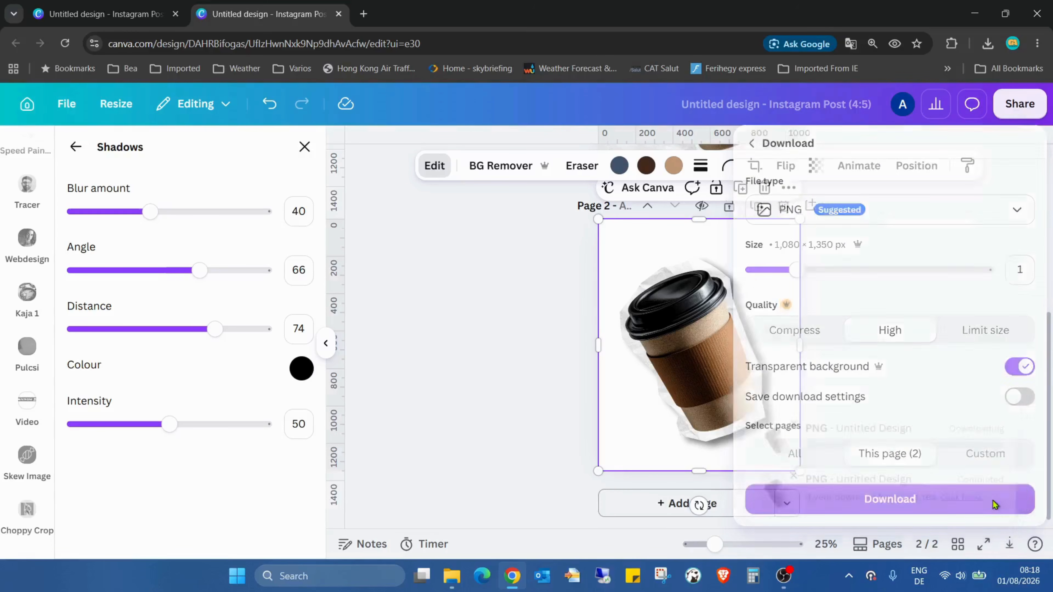
pyautogui.click(993, 500)
# Step: Add a new page and drag the downloaded cup PNG onto it
pyautogui.click(650, 504)
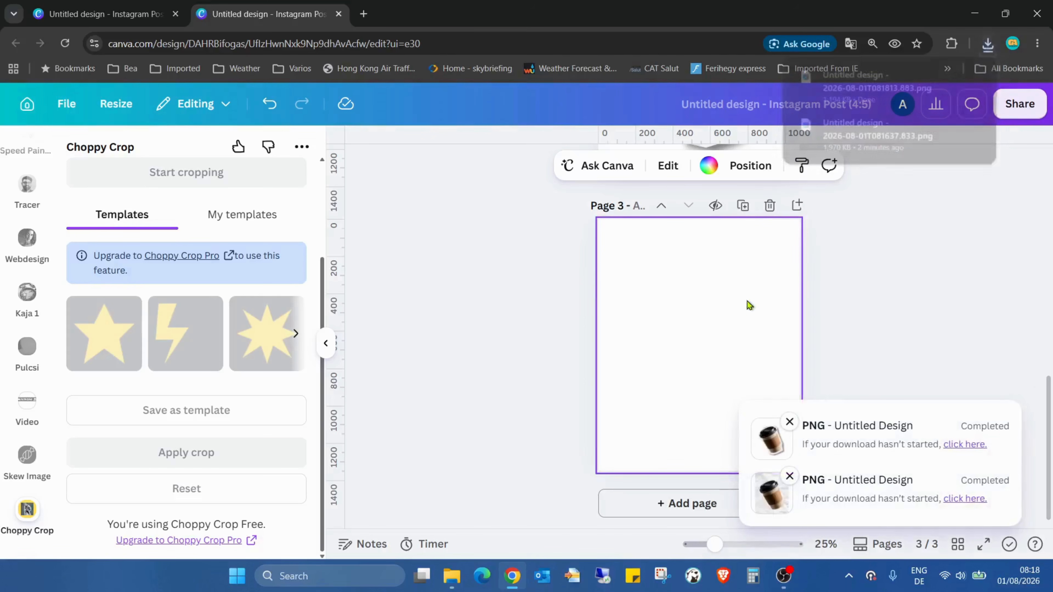
pyautogui.moveTo(877, 85); pyautogui.dragTo(708, 295)
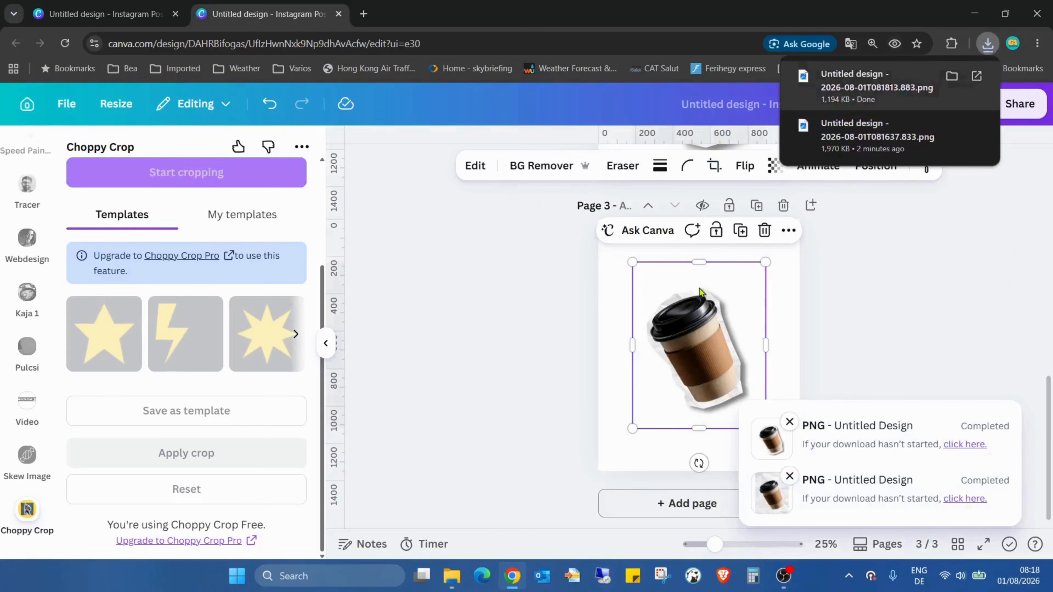
# Step: Set the new page's background to the linear gradient from #5de0e6 to #004aad
pyautogui.click(776, 286)
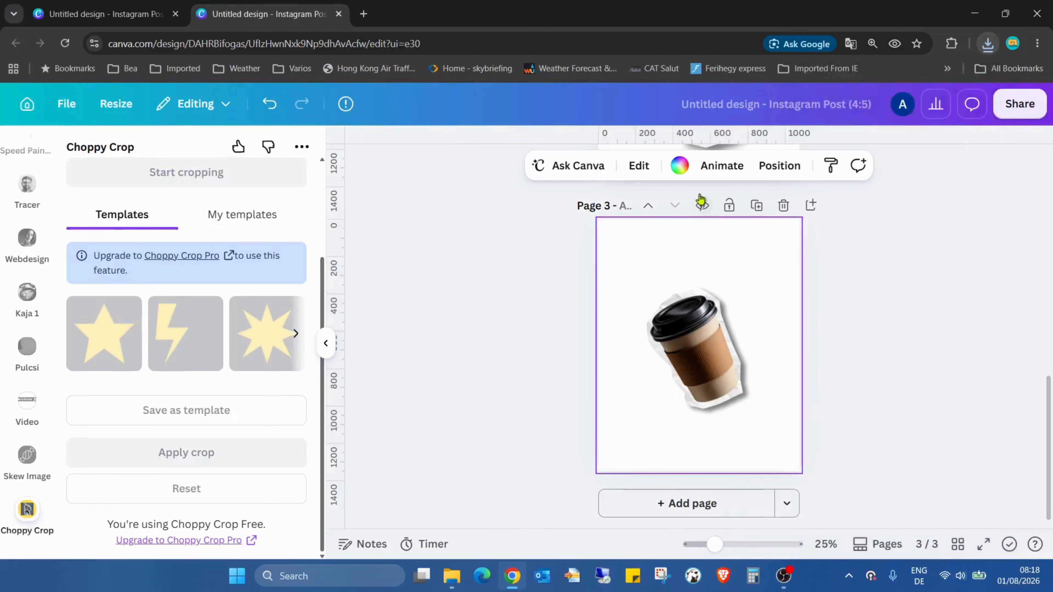
pyautogui.click(680, 166)
pyautogui.scroll(-5, 265, 357)
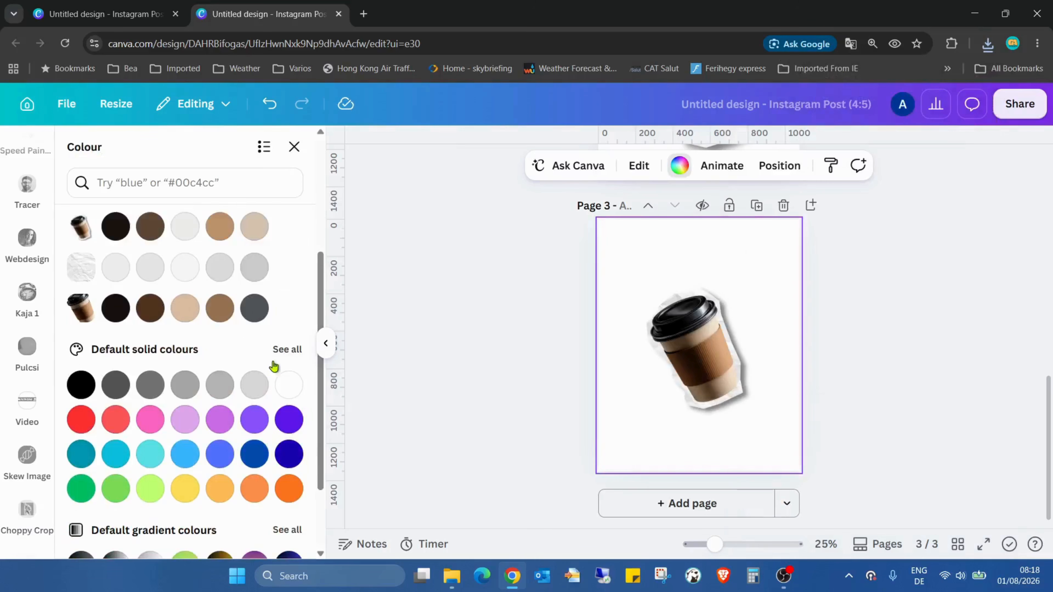
pyautogui.scroll(-3, 278, 357)
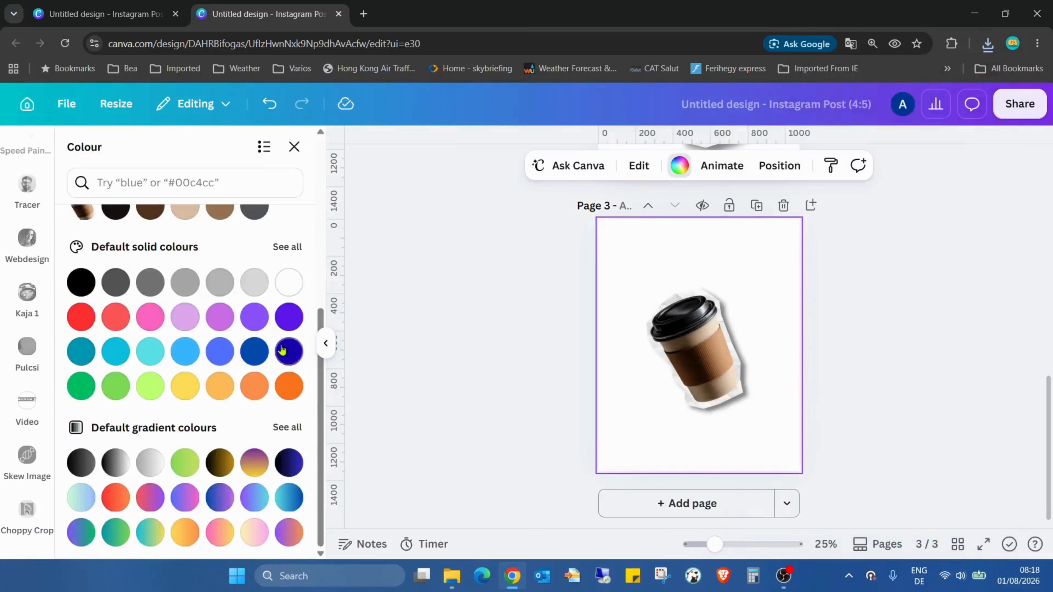
pyautogui.click(289, 500)
pyautogui.click(555, 410)
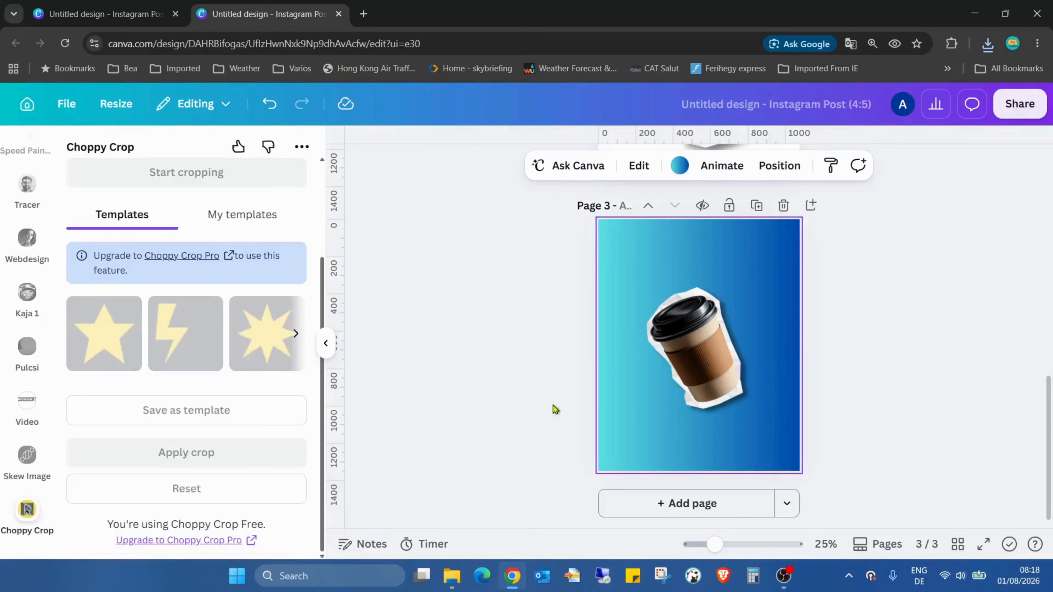
# Step: Enlarge the cup image to fill most of the page
pyautogui.click(705, 361)
pyautogui.moveTo(766, 262); pyautogui.dragTo(818, 196)
pyautogui.moveTo(751, 328); pyautogui.dragTo(716, 353)
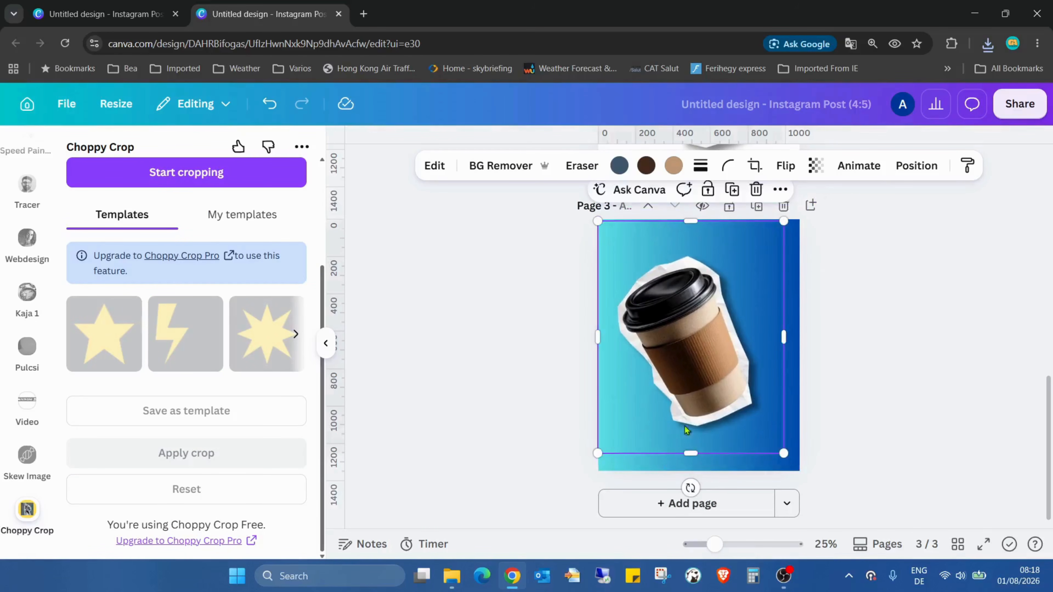
pyautogui.moveTo(785, 456); pyautogui.dragTo(798, 471)
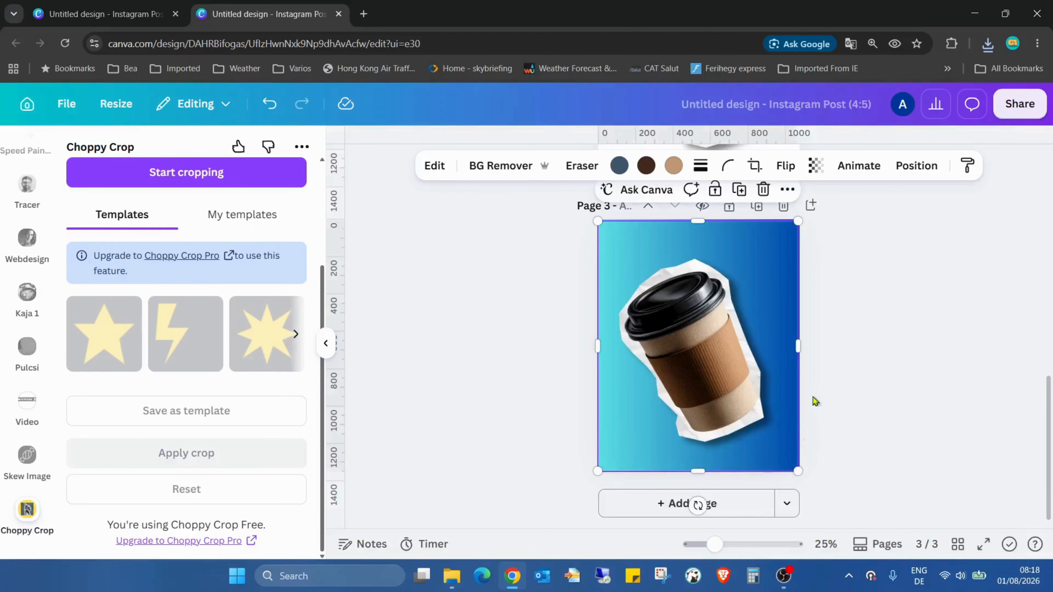
# Step: Shrink the cup image and move it to the left half of the page
pyautogui.click(807, 242)
pyautogui.click(756, 270)
pyautogui.moveTo(795, 227); pyautogui.dragTo(723, 318)
pyautogui.moveTo(681, 414); pyautogui.dragTo(677, 354)
# Step: Add the same cut-out cup image from Uploads and place it beside the first cup on the right
pyautogui.scroll(10, 17, 332)
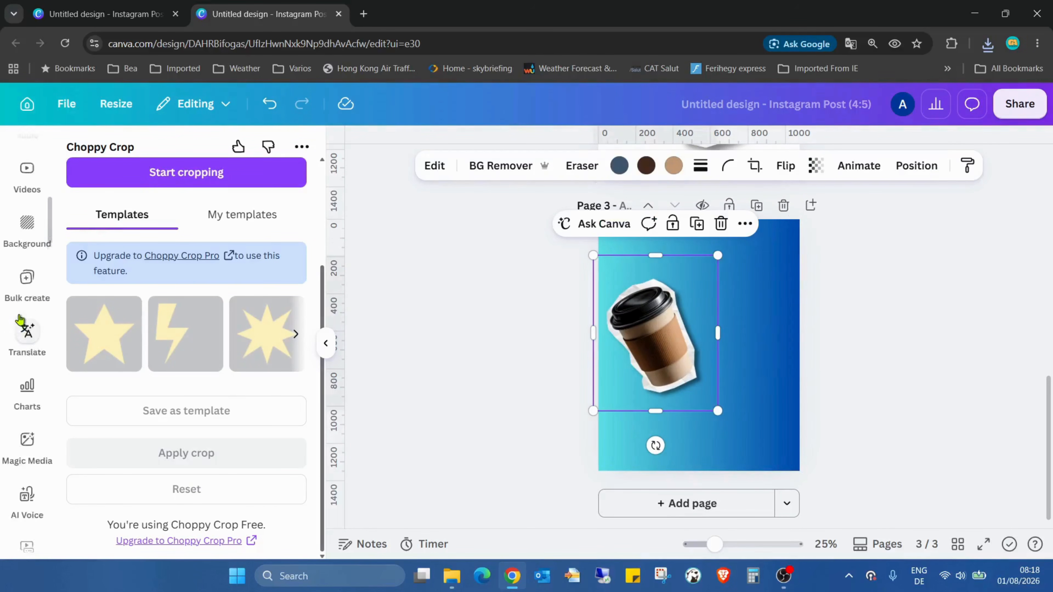
pyautogui.click(27, 427)
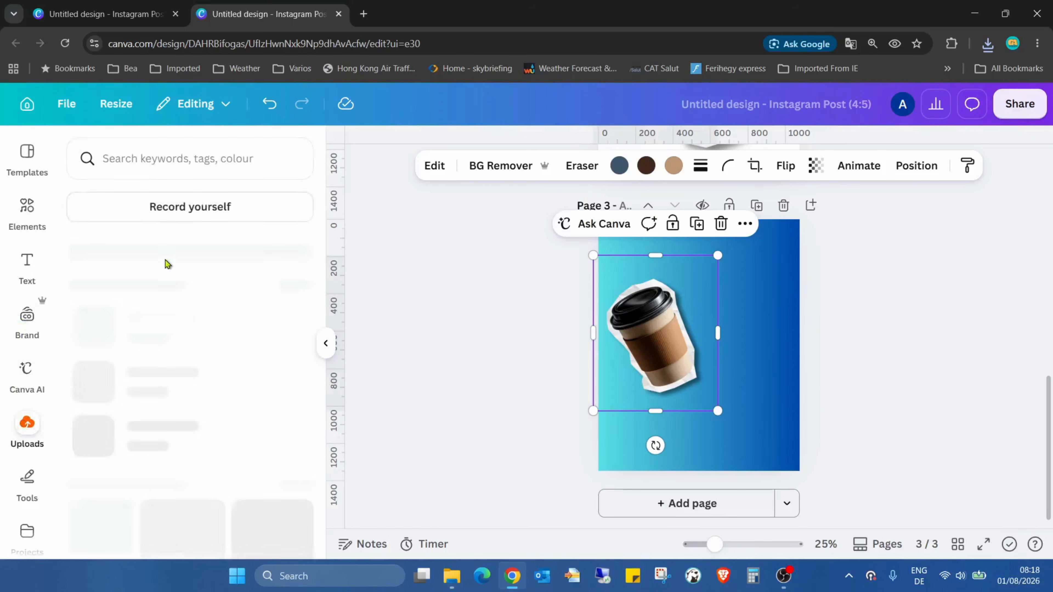
pyautogui.scroll(-5, 201, 348)
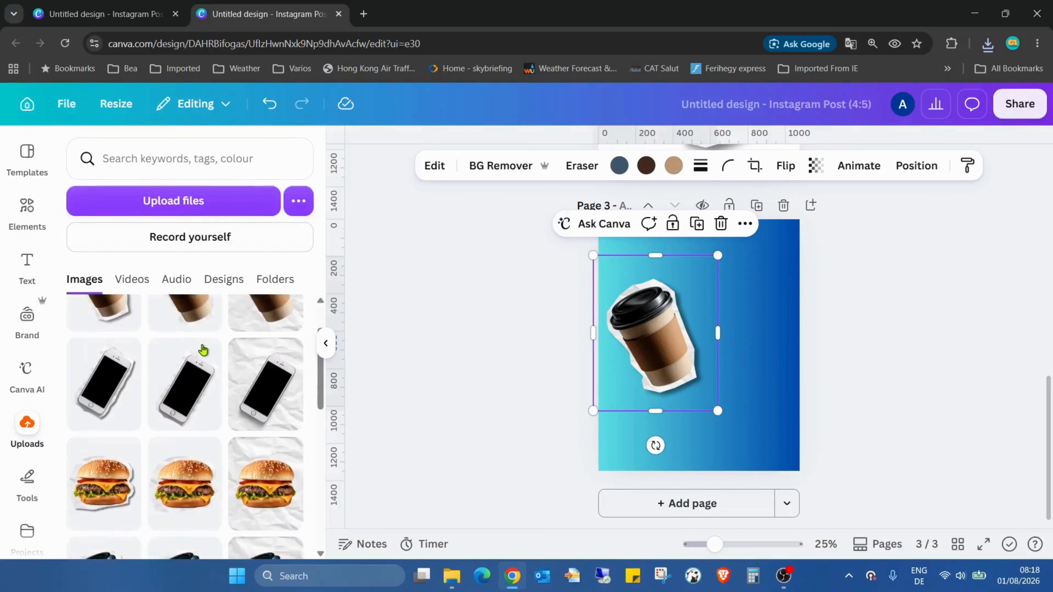
pyautogui.click(120, 395)
pyautogui.moveTo(762, 284); pyautogui.dragTo(783, 281)
pyautogui.moveTo(734, 338); pyautogui.dragTo(752, 312)
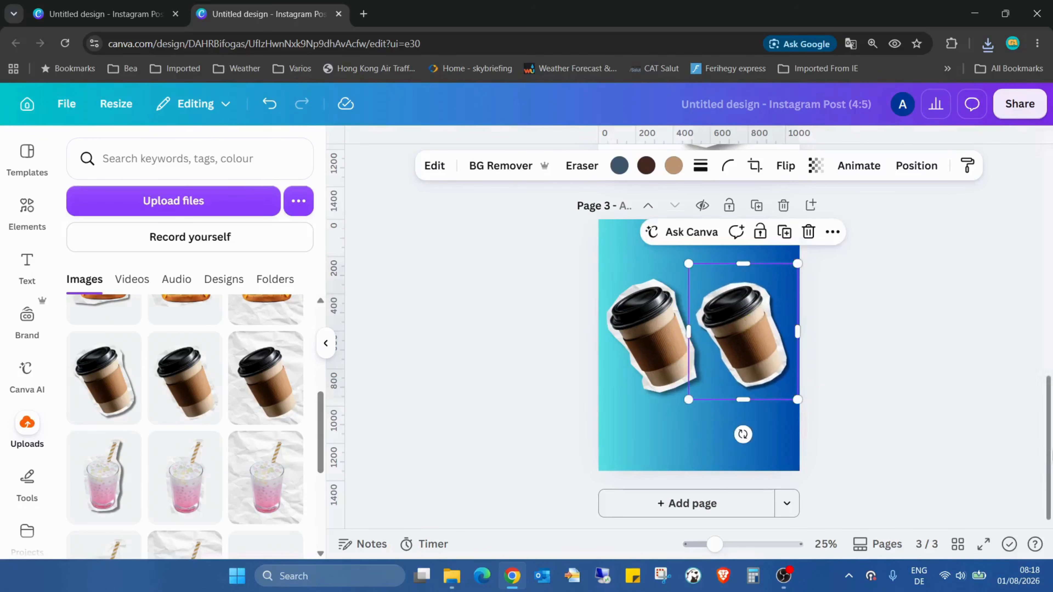
# Step: Preview the design full screen
pyautogui.click(984, 545)
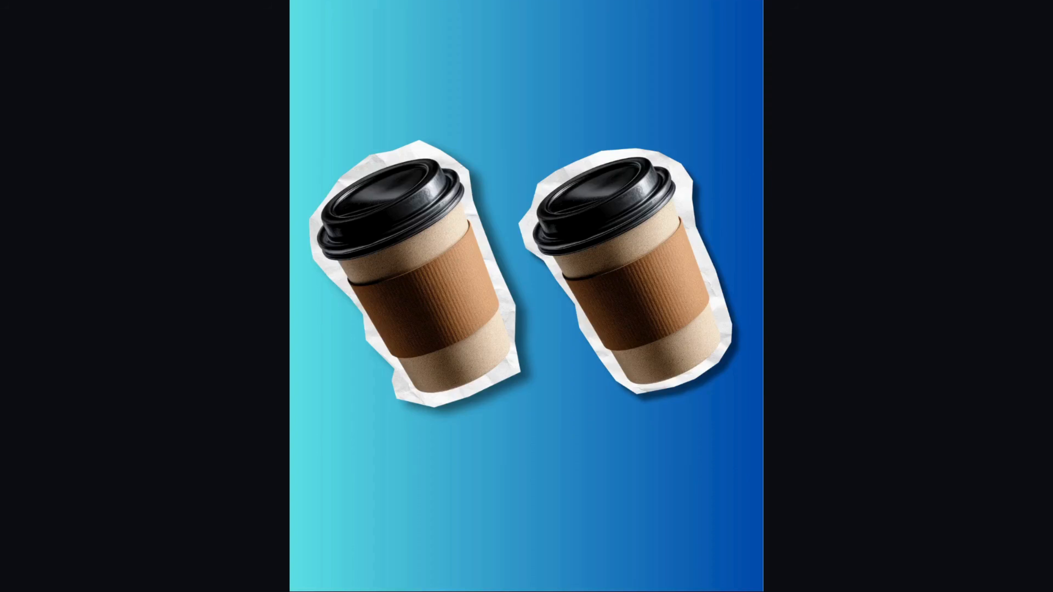
pyautogui.press('Escape')
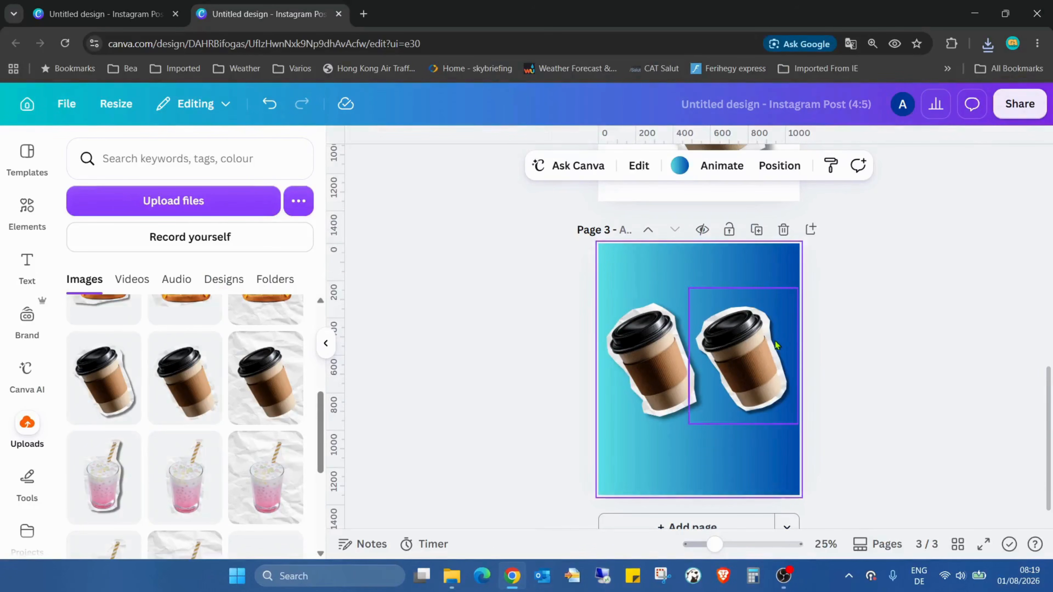
# Step: Apply the Wiggle animation to both cup images
pyautogui.click(771, 350)
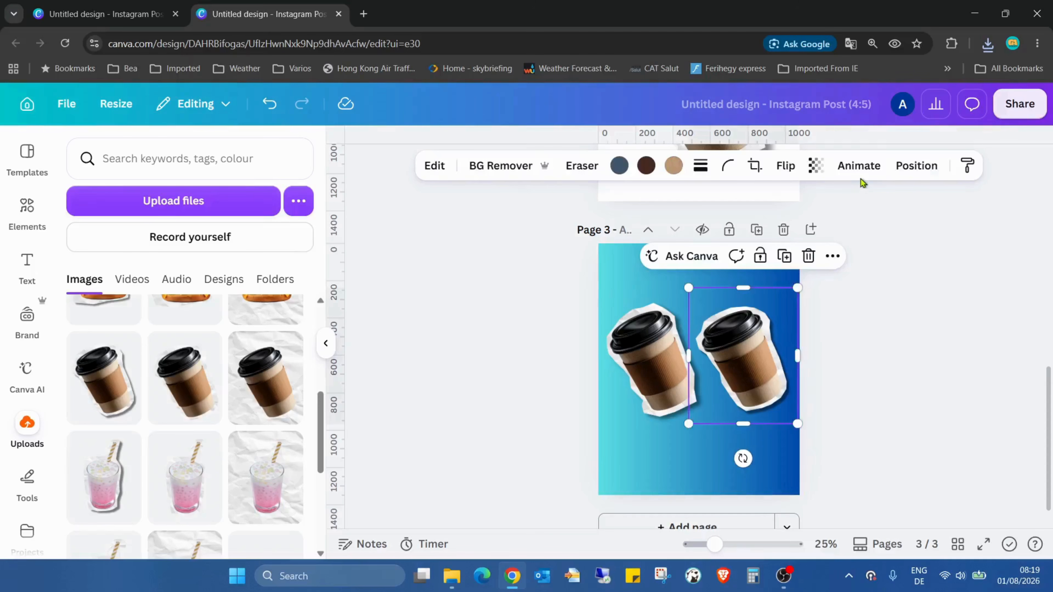
pyautogui.click(876, 171)
pyautogui.scroll(-10, 241, 257)
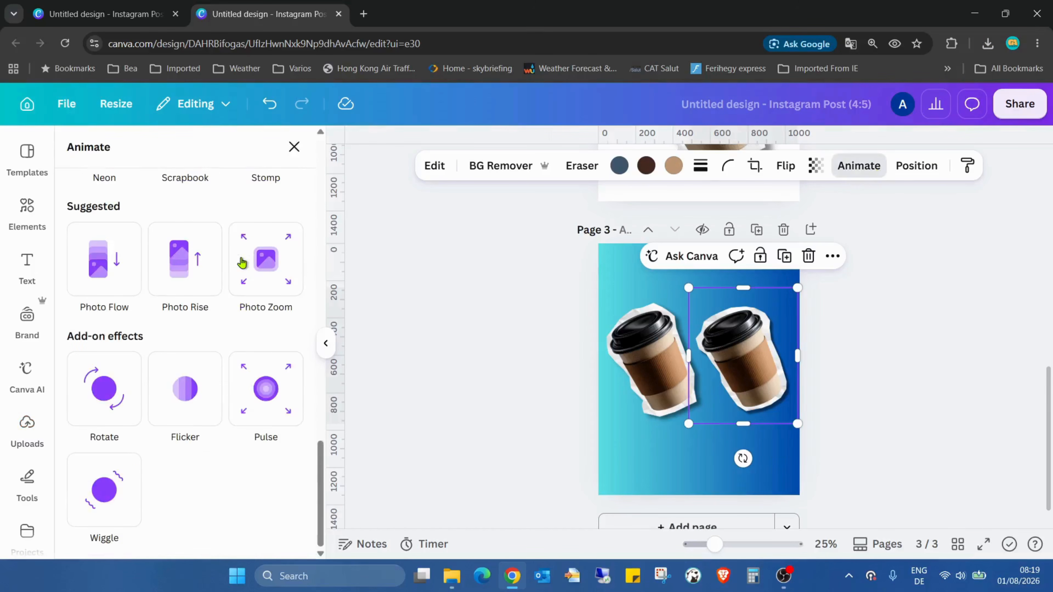
pyautogui.click(93, 468)
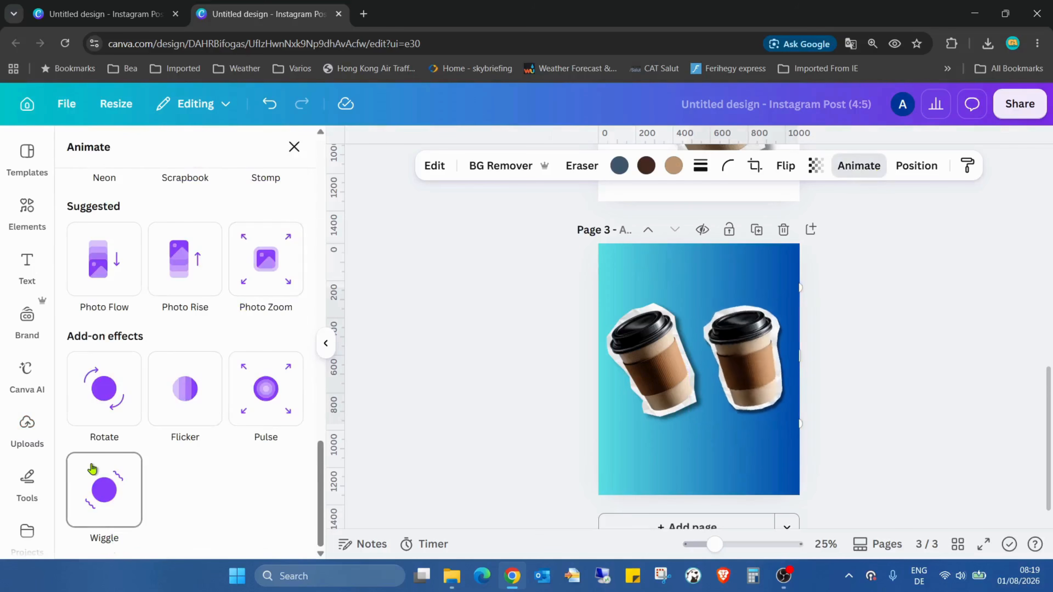
pyautogui.click(622, 365)
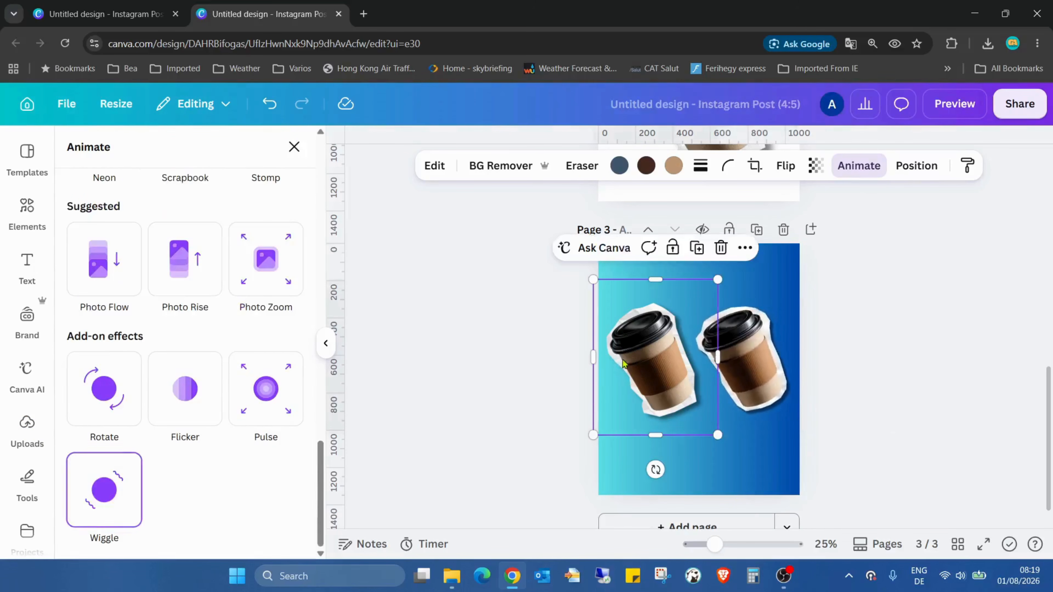
pyautogui.click(135, 507)
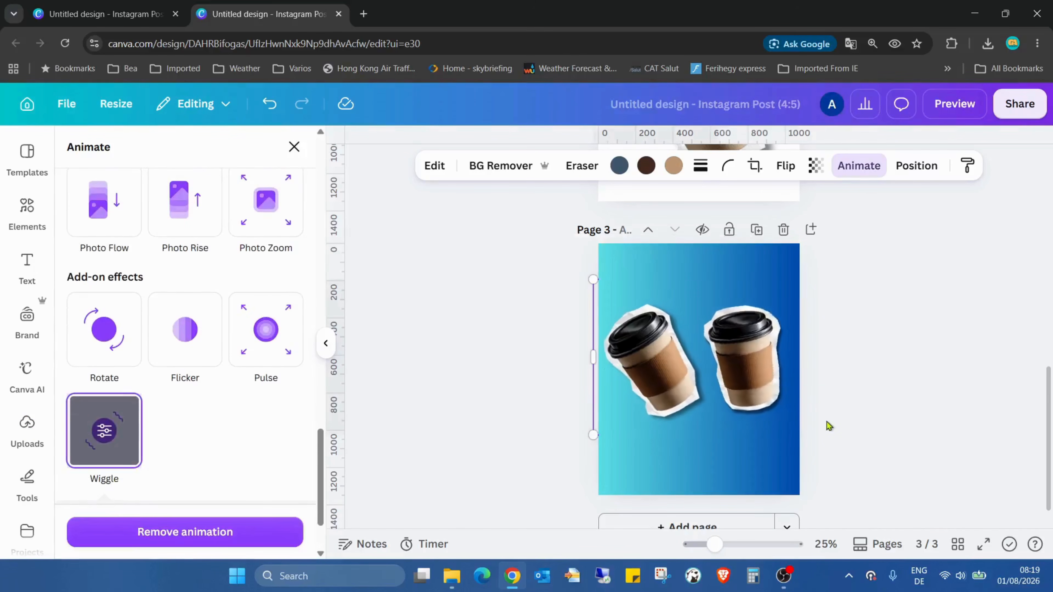
# Step: Preview the animated design full screen
pyautogui.click(984, 544)
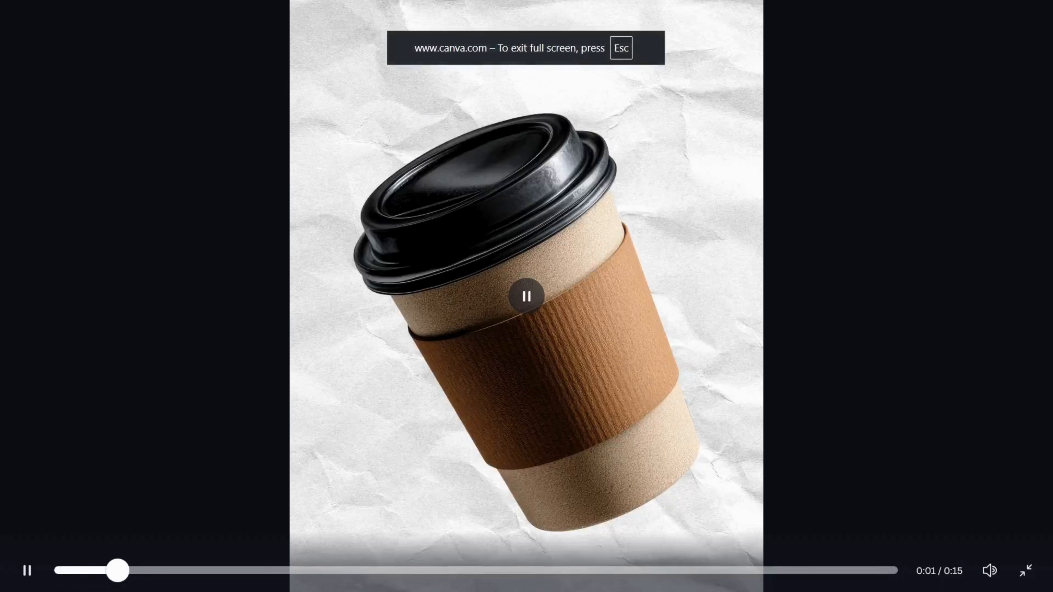
pyautogui.press('Escape')
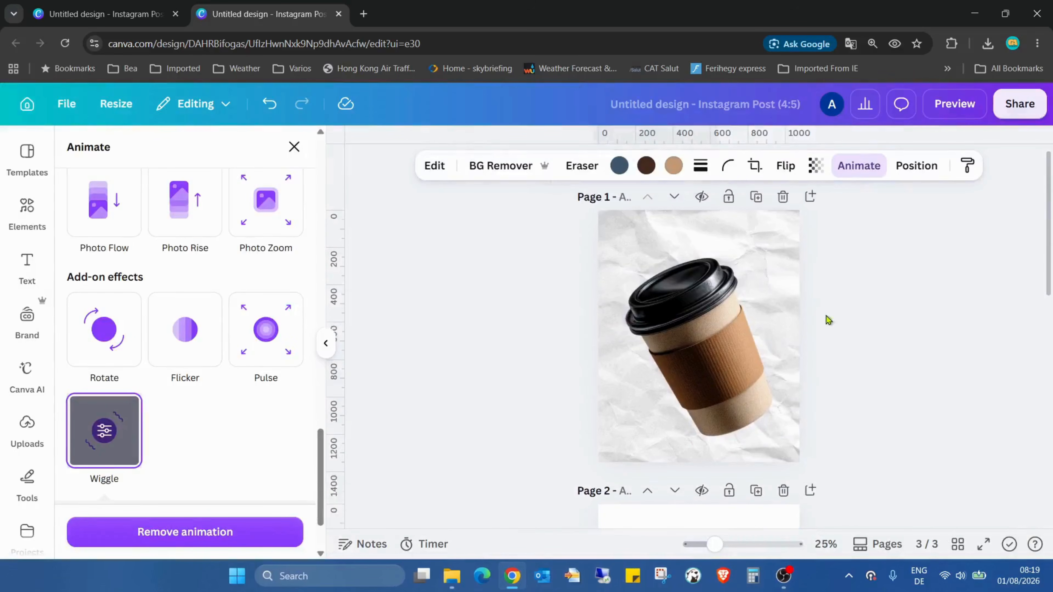
# Step: Delete the earlier pages so only the gradient page remains
pyautogui.click(784, 204)
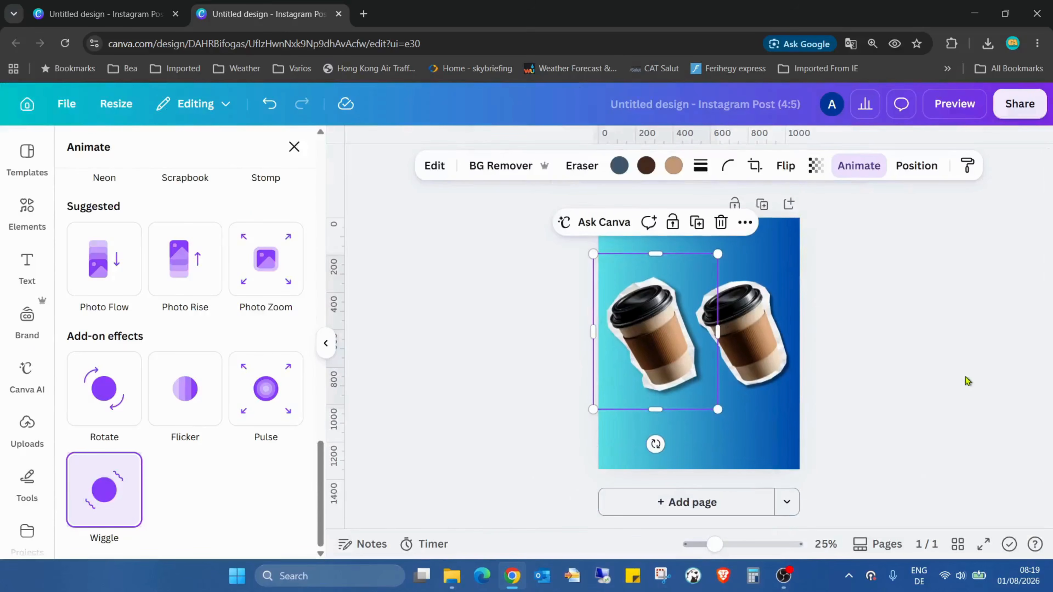
# Step: Play the animated design full screen to check the Wiggle effect
pyautogui.click(984, 545)
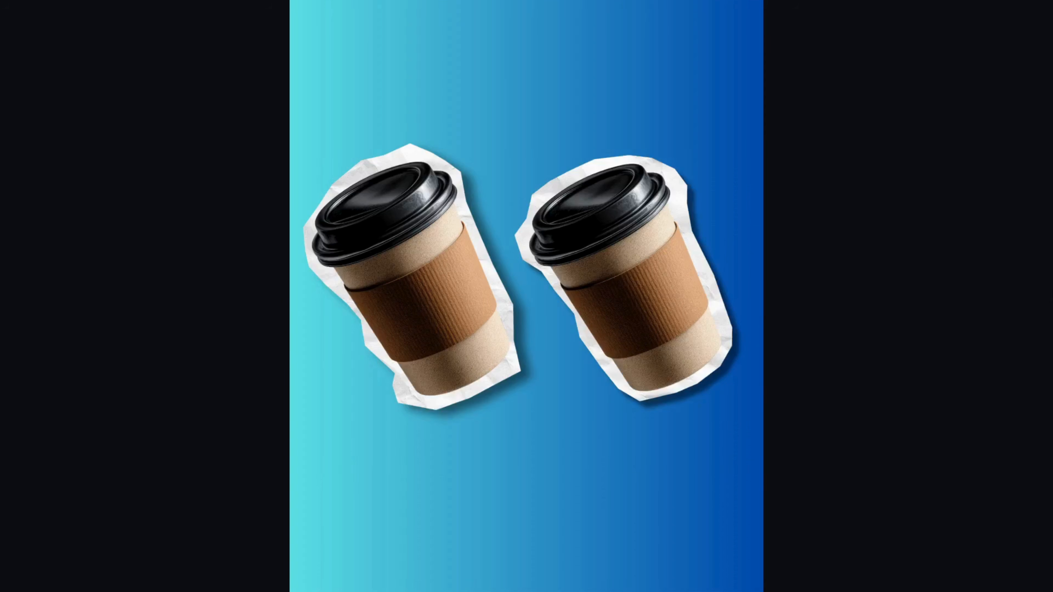
pyautogui.click(524, 312)
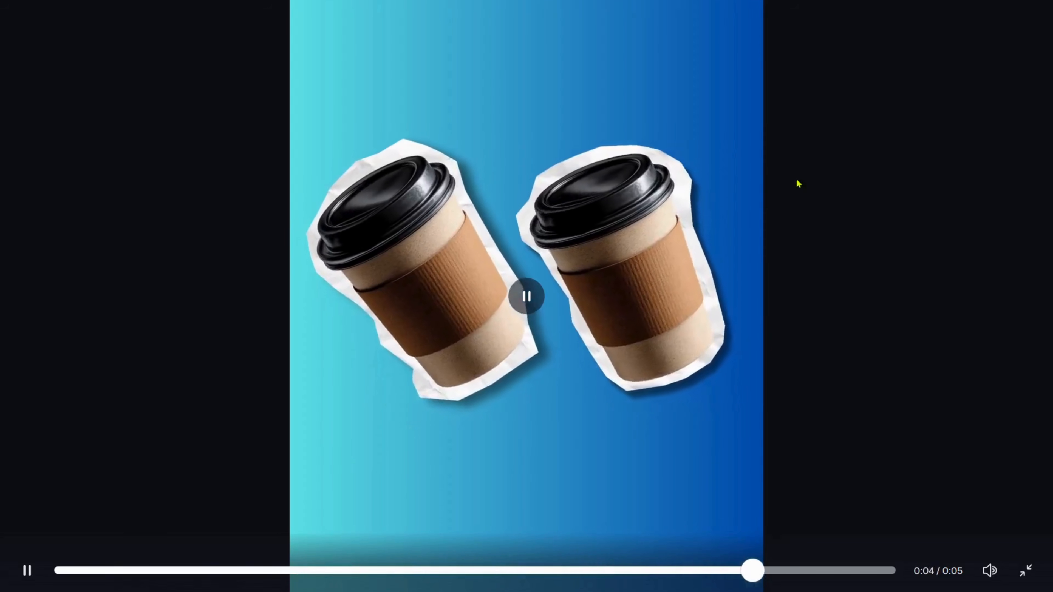
pyautogui.click(526, 296)
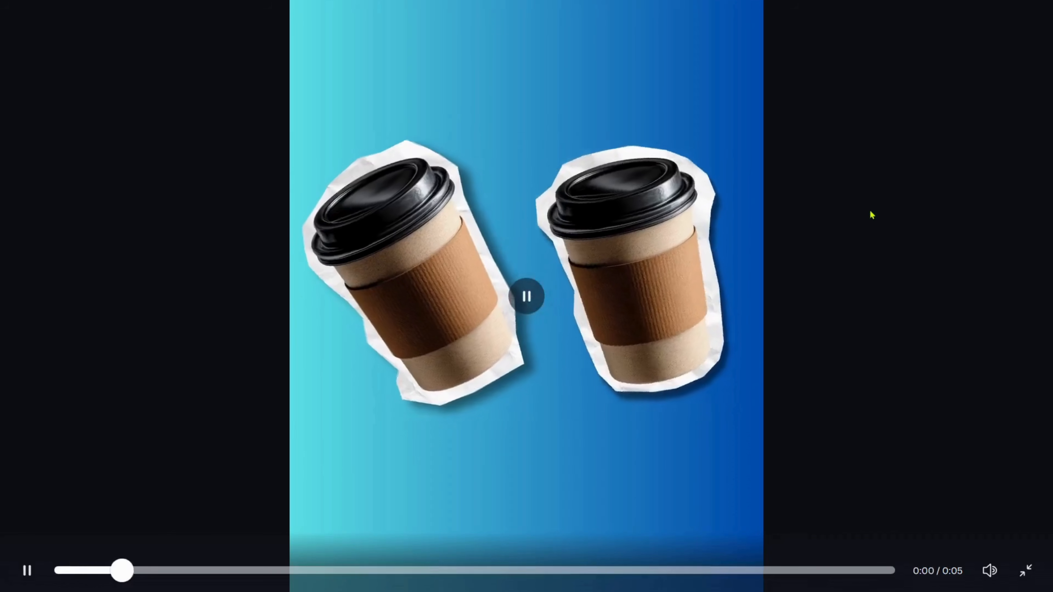